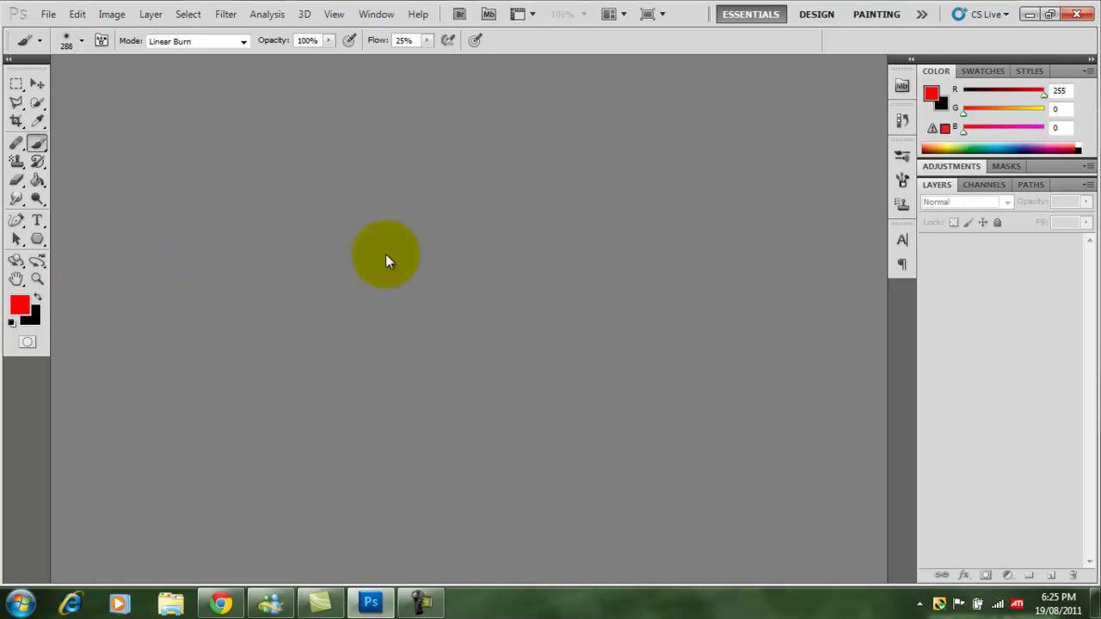
Create the Untitled-1 document from the 1910 px X 1080 px preset.
click(48, 19)
click(64, 32)
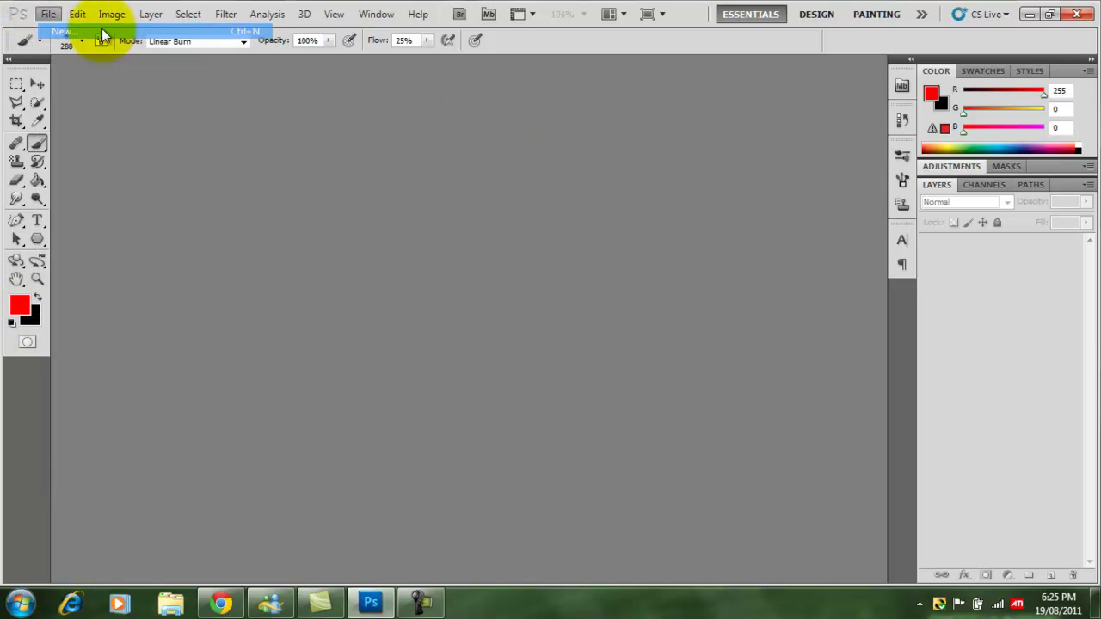
click(557, 165)
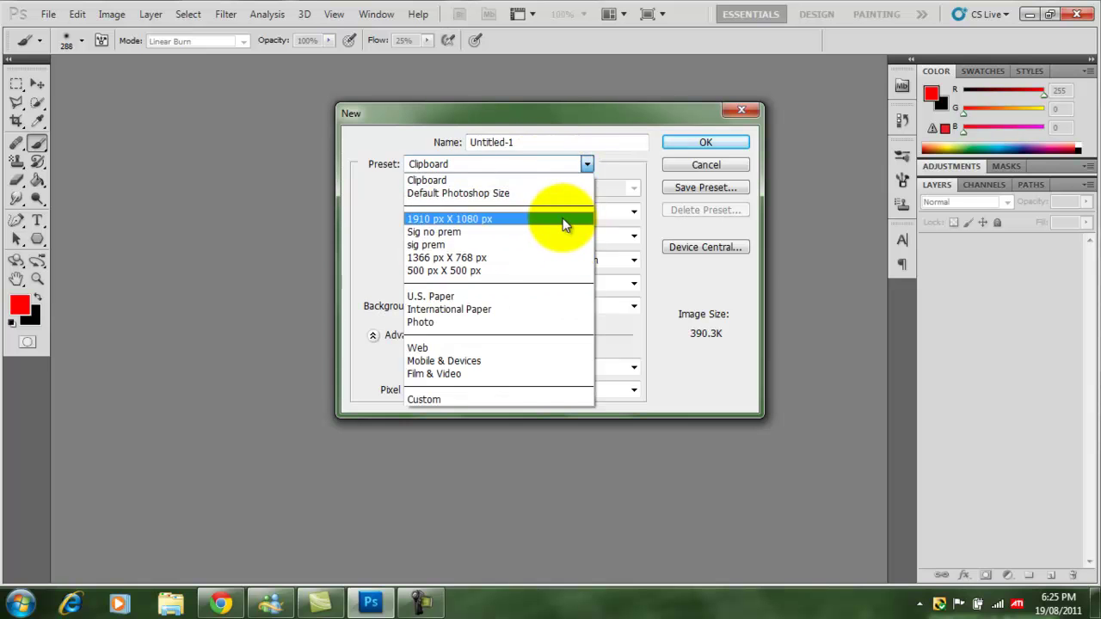
click(563, 219)
mouse_move(554, 114)
mouse_down()
mouse_move(446, 98)
mouse_move(563, 103)
mouse_up()
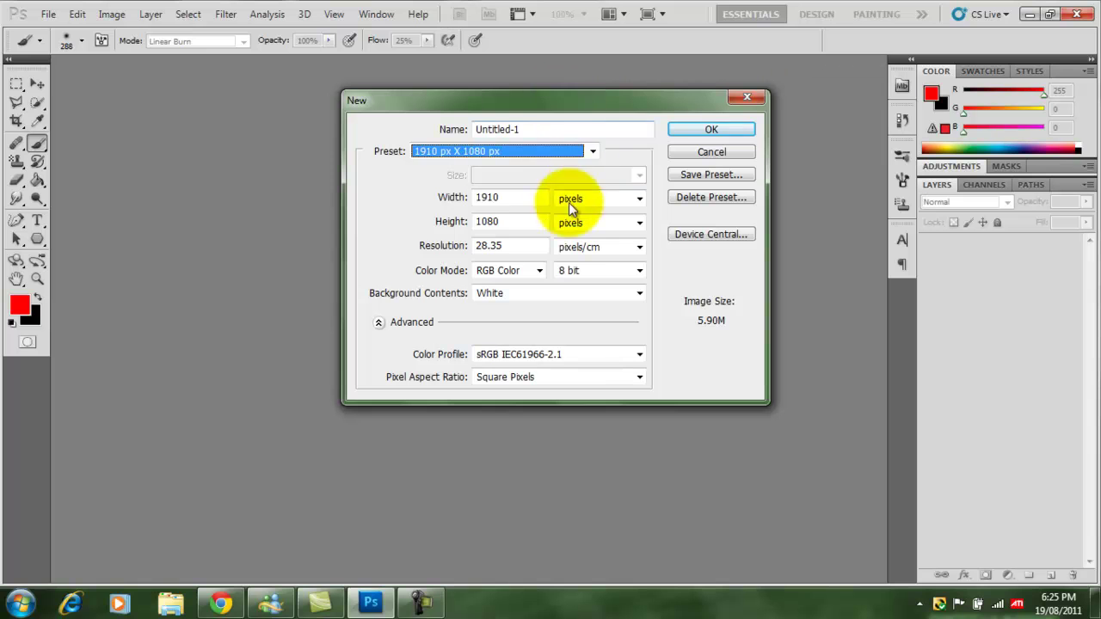
click(593, 152)
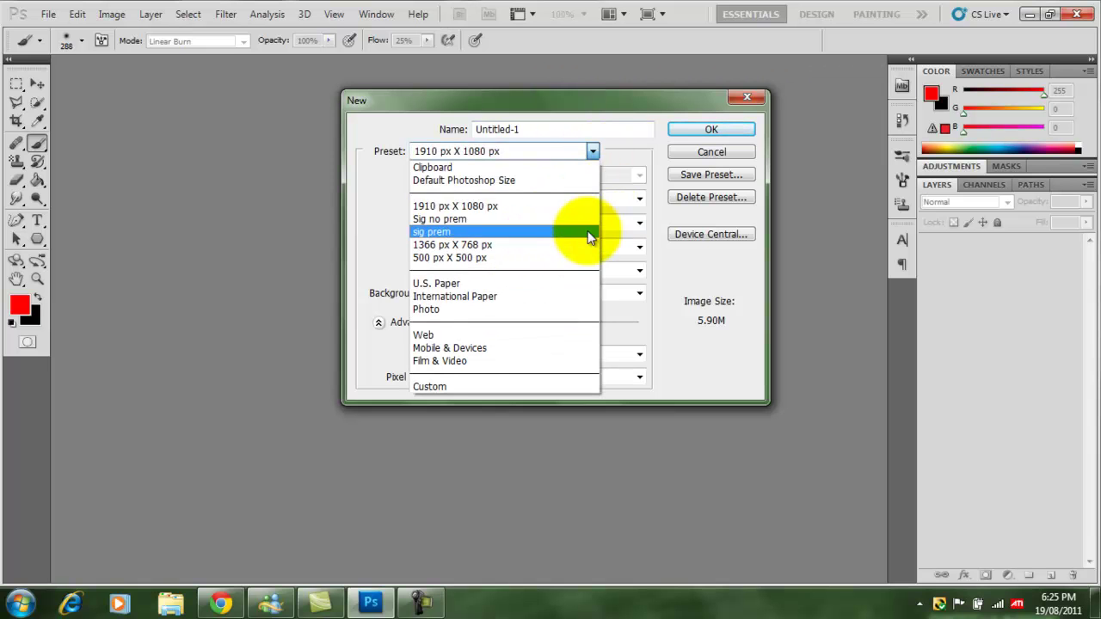
click(523, 209)
click(727, 131)
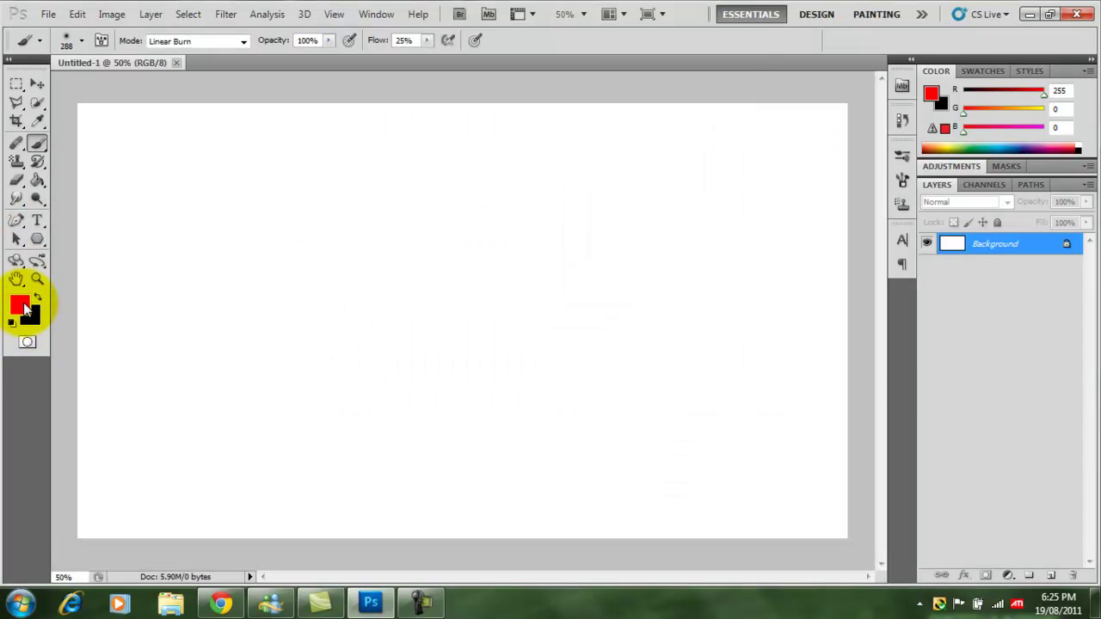
Set the foreground colour to black (000000).
click(21, 303)
click(718, 271)
drag(711, 277, 567, 366)
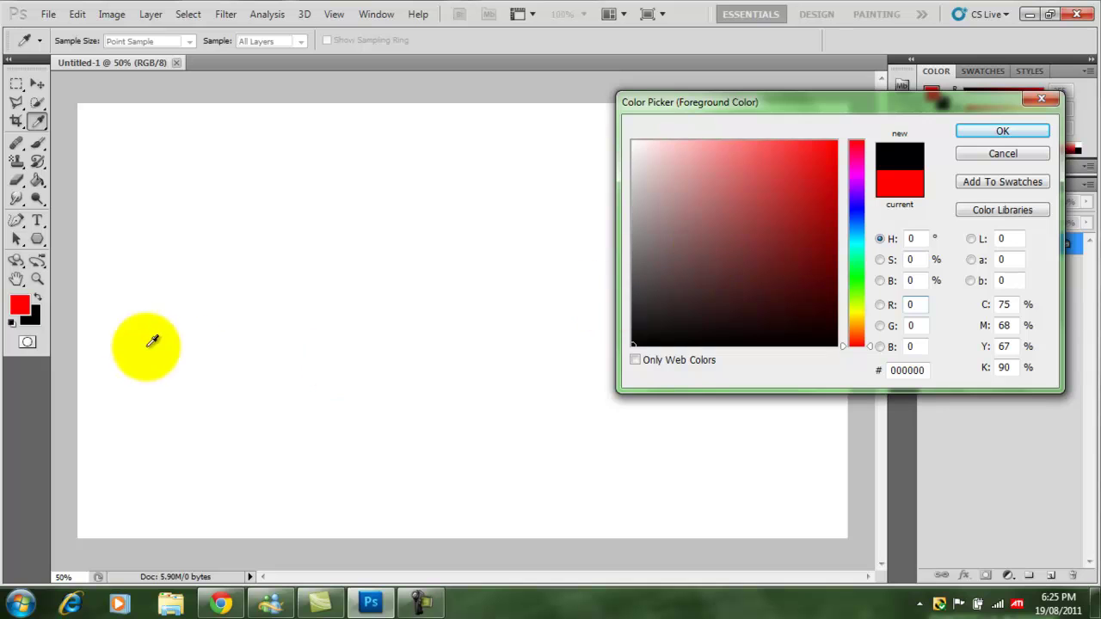
click(983, 134)
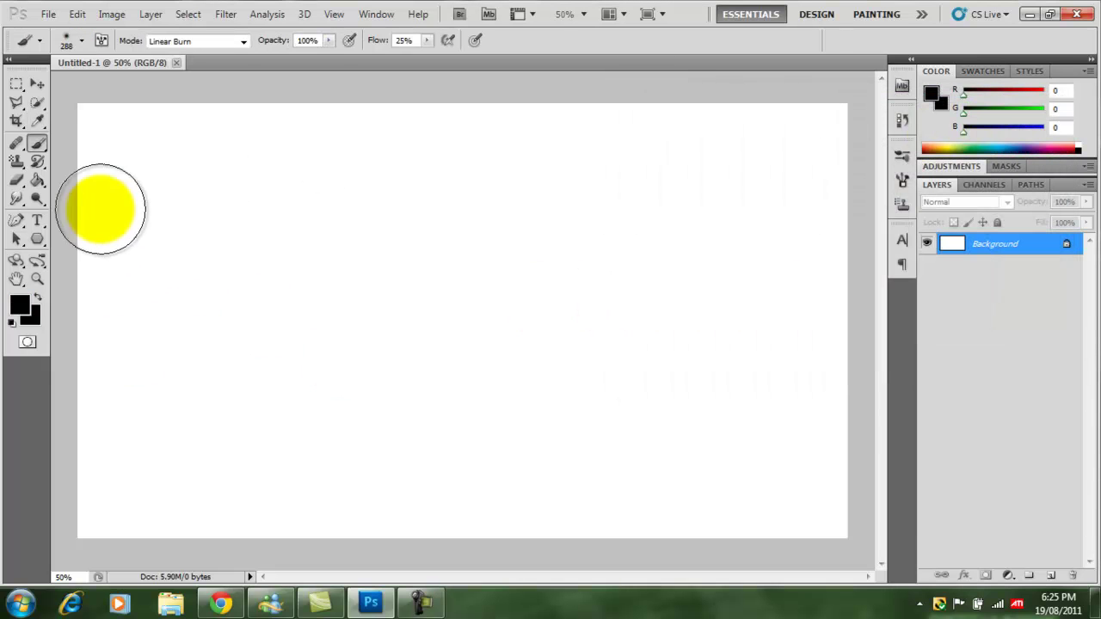
Fill the white Background layer with black using the Paint Bucket tool.
click(38, 181)
click(37, 196)
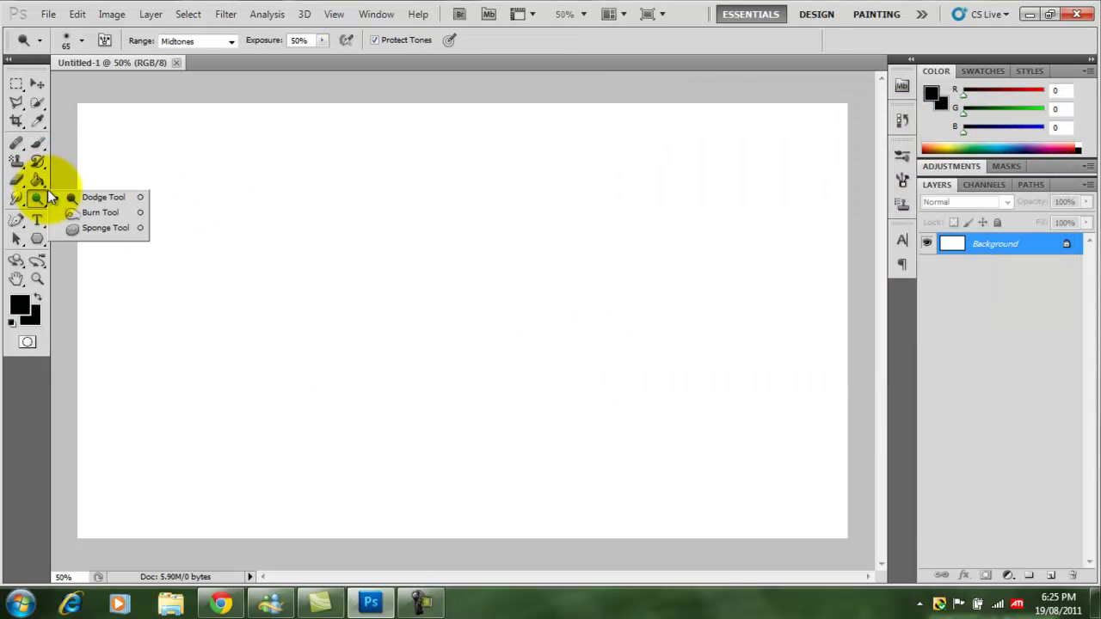
click(38, 182)
click(96, 195)
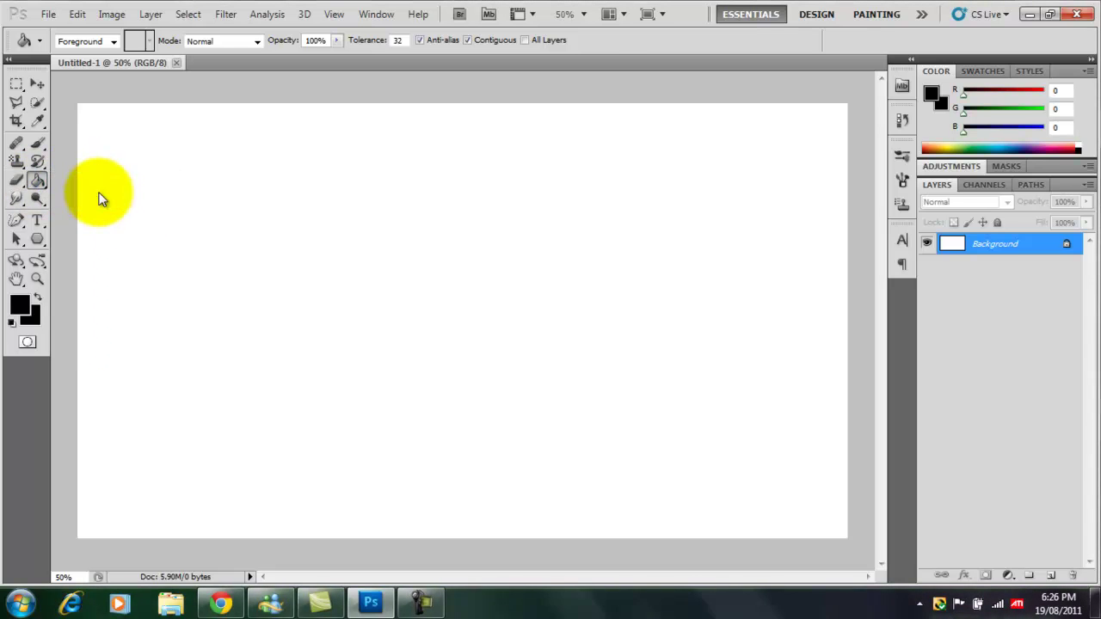
click(343, 267)
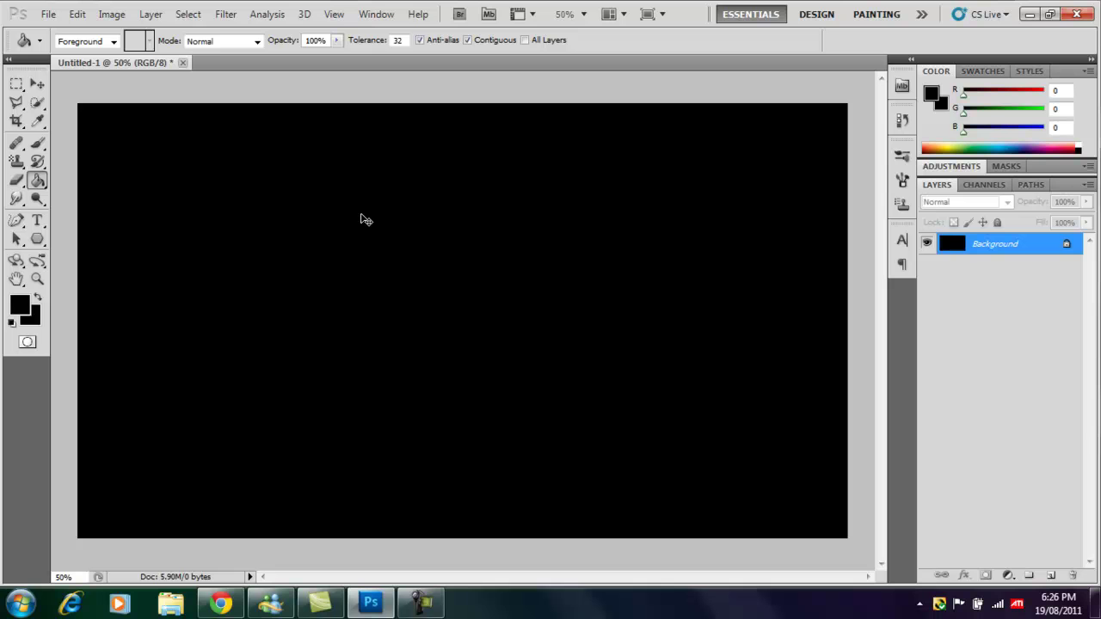
Add empty Layer 1, pick the enlarged 1200 px swirl brush, and enter white (ffffff) as foreground.
key(ctrl+shift+n)
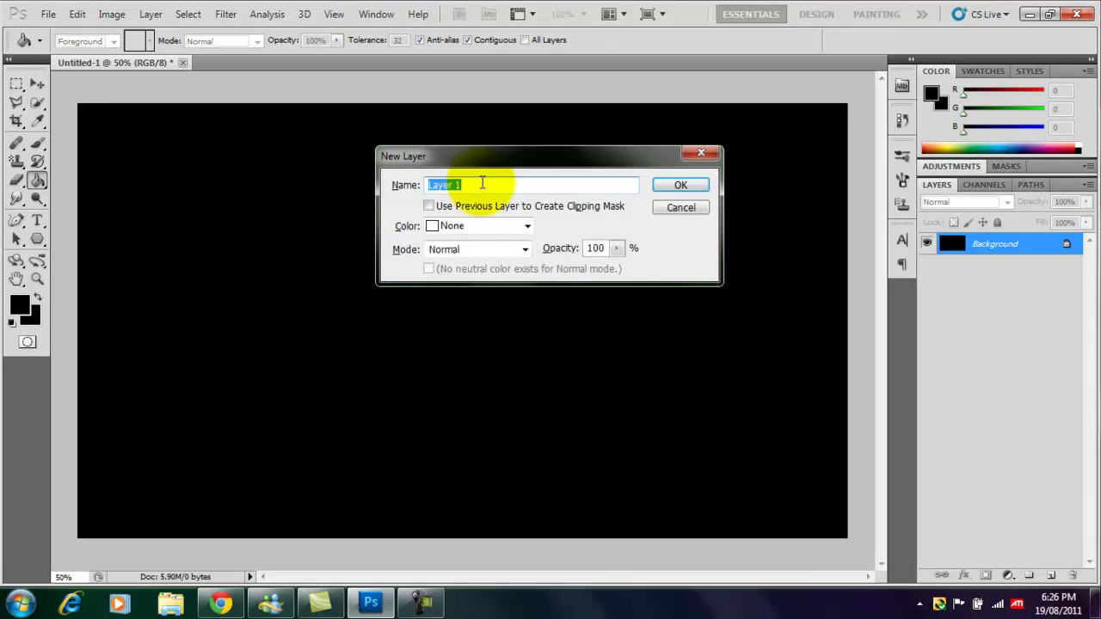
key(Return)
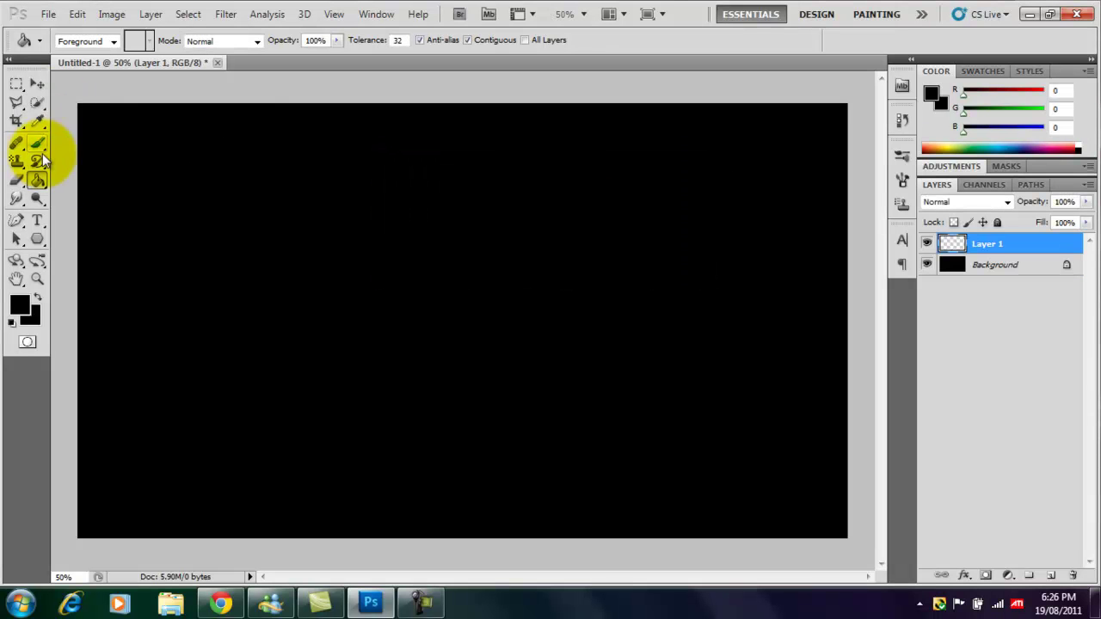
click(38, 141)
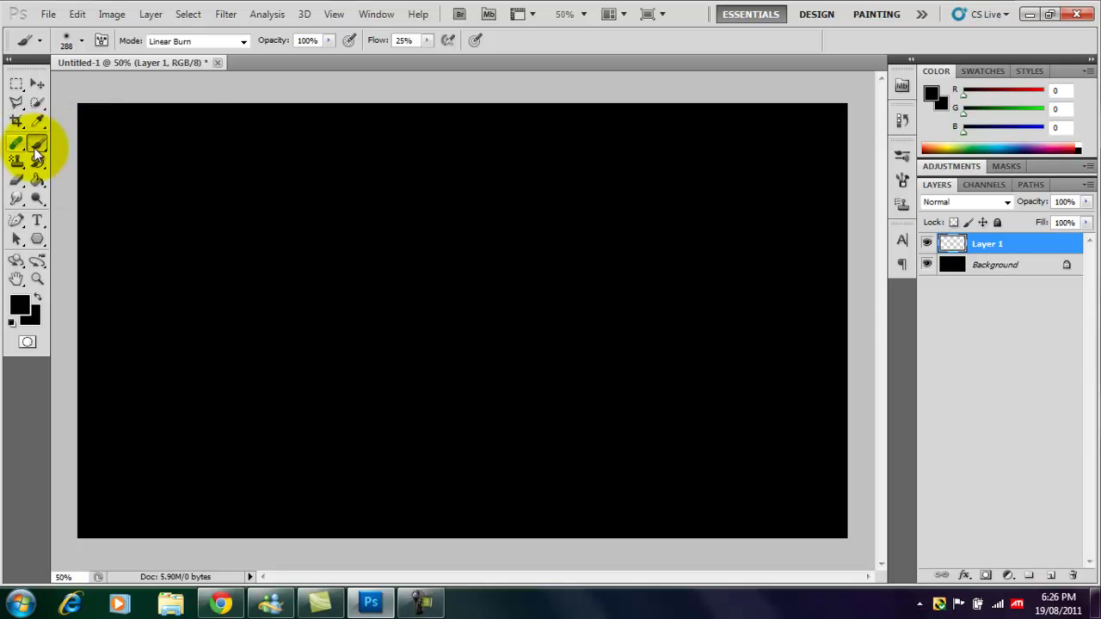
click(81, 41)
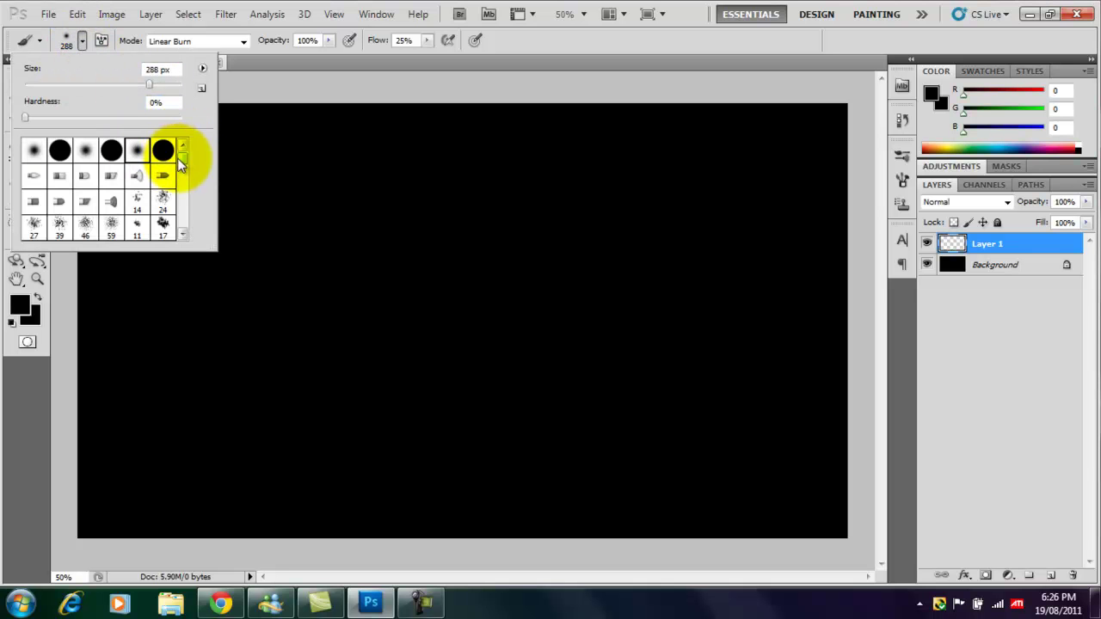
mouse_move(180, 163)
mouse_down()
mouse_move(197, 213)
mouse_move(190, 203)
mouse_move(182, 230)
mouse_up()
click(184, 234)
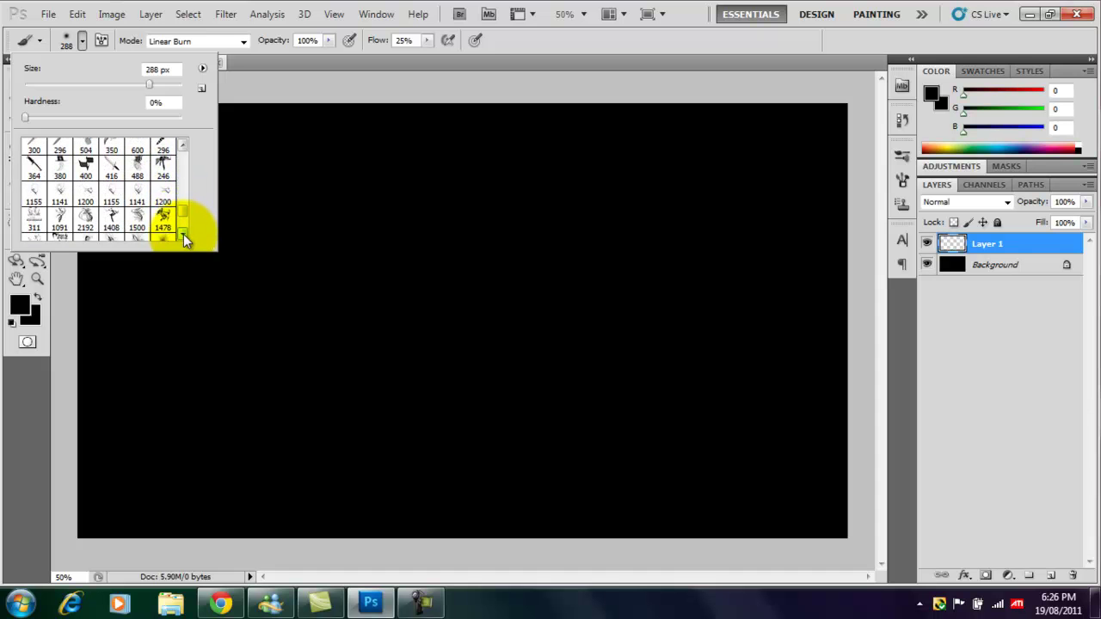
click(162, 194)
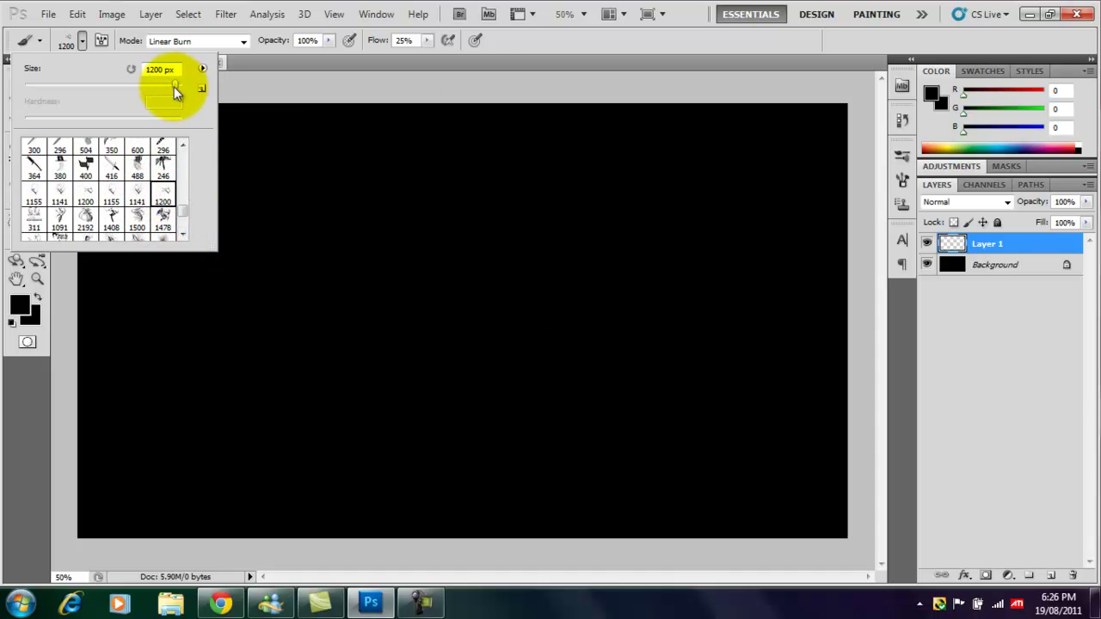
drag(175, 85, 177, 84)
click(19, 303)
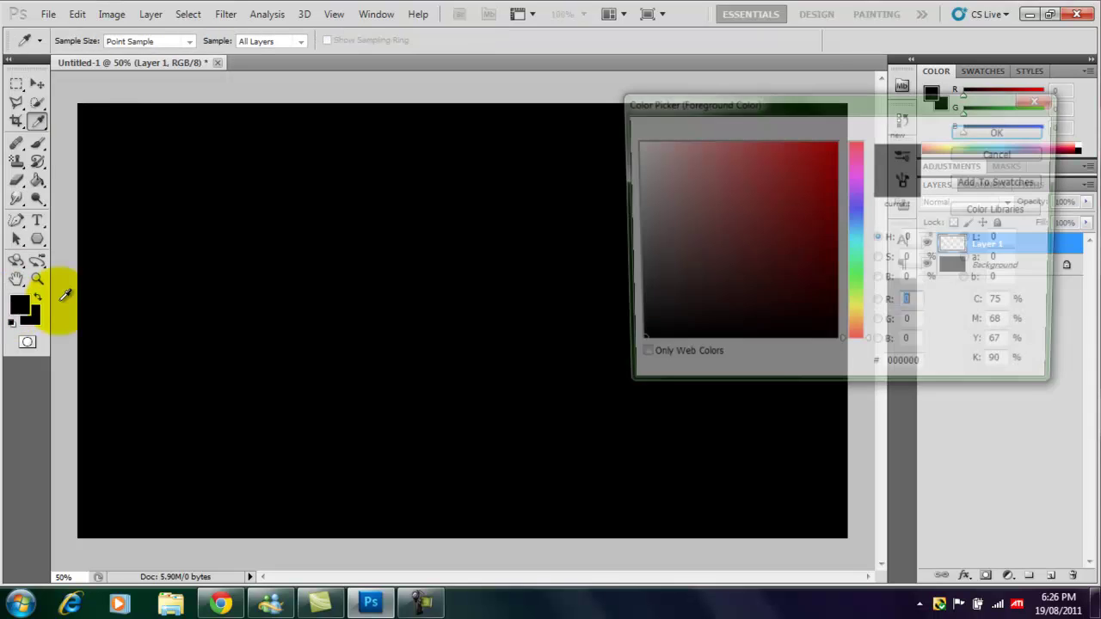
drag(635, 175, 595, 120)
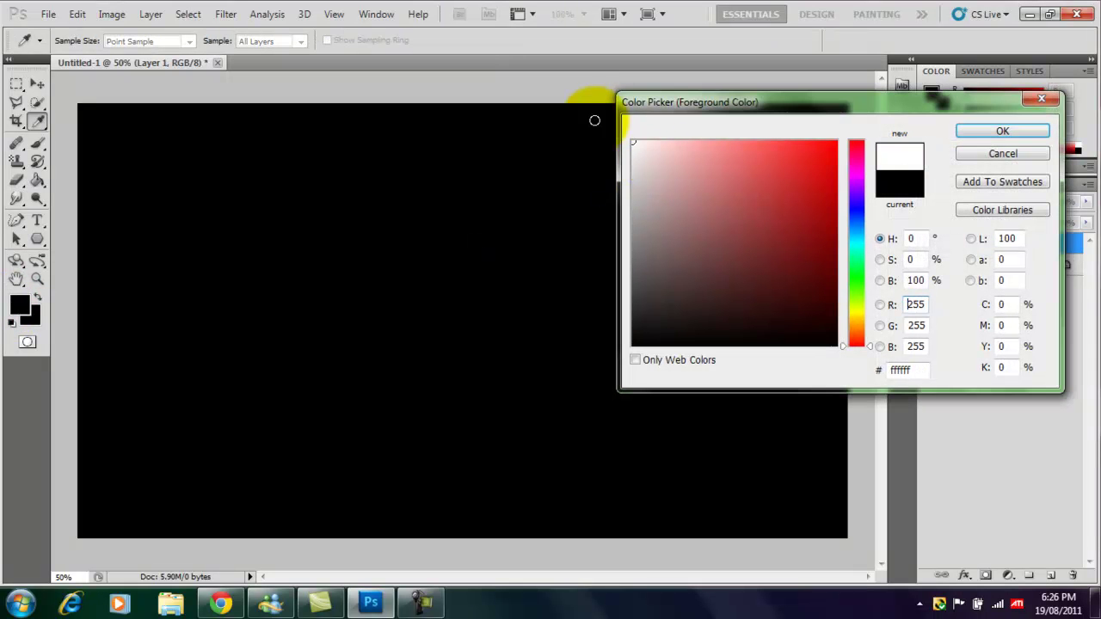
Confirm white and stamp repeated white swirl strokes at mid-canvas.
click(977, 132)
click(516, 319)
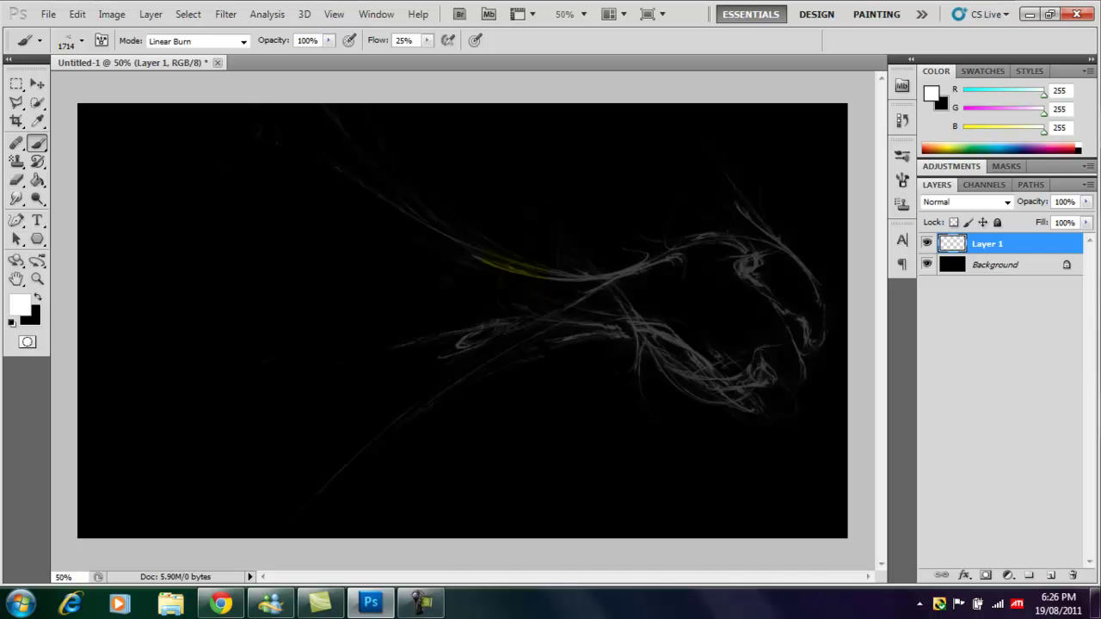
click(516, 318)
click(516, 319)
click(516, 318)
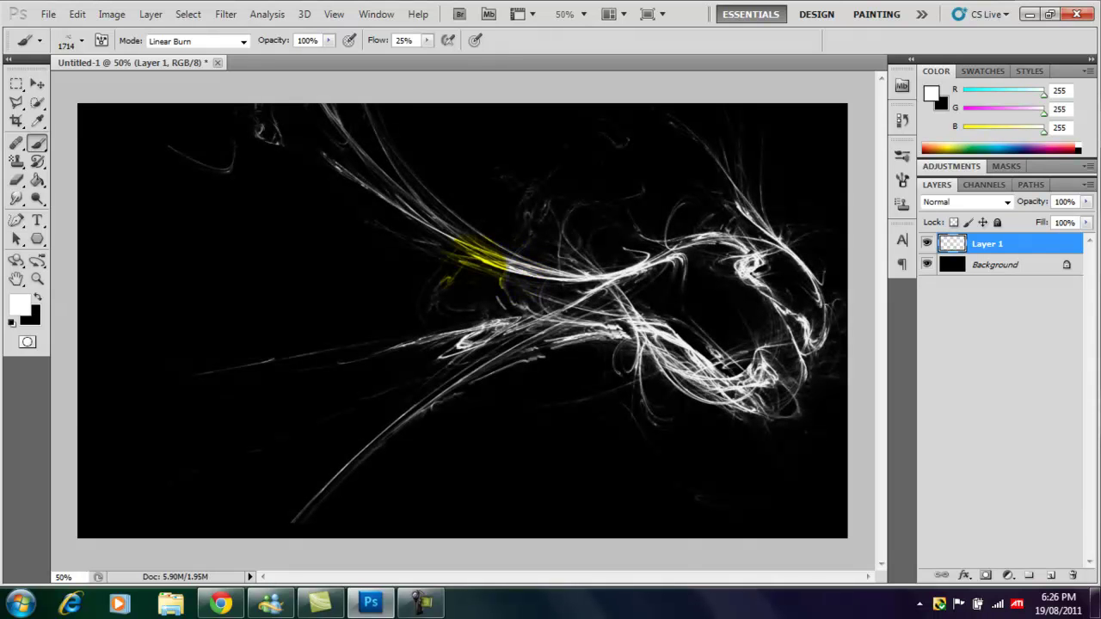
Switch to the 1155 swirl brush at 1714 px and paint a large loop at lower left.
click(82, 41)
click(111, 193)
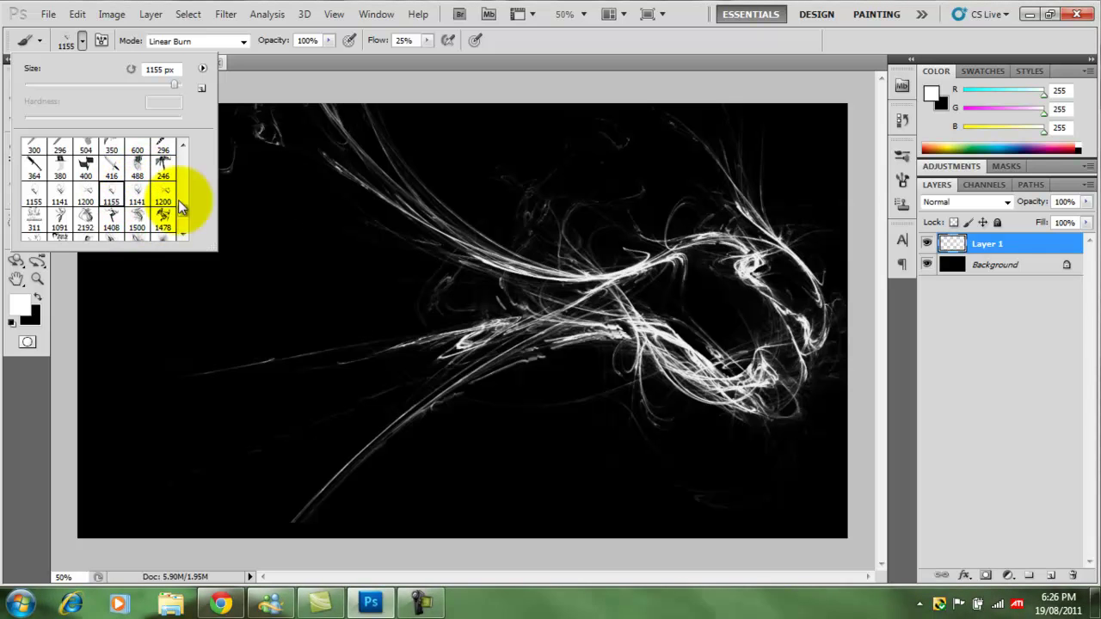
drag(177, 92, 185, 90)
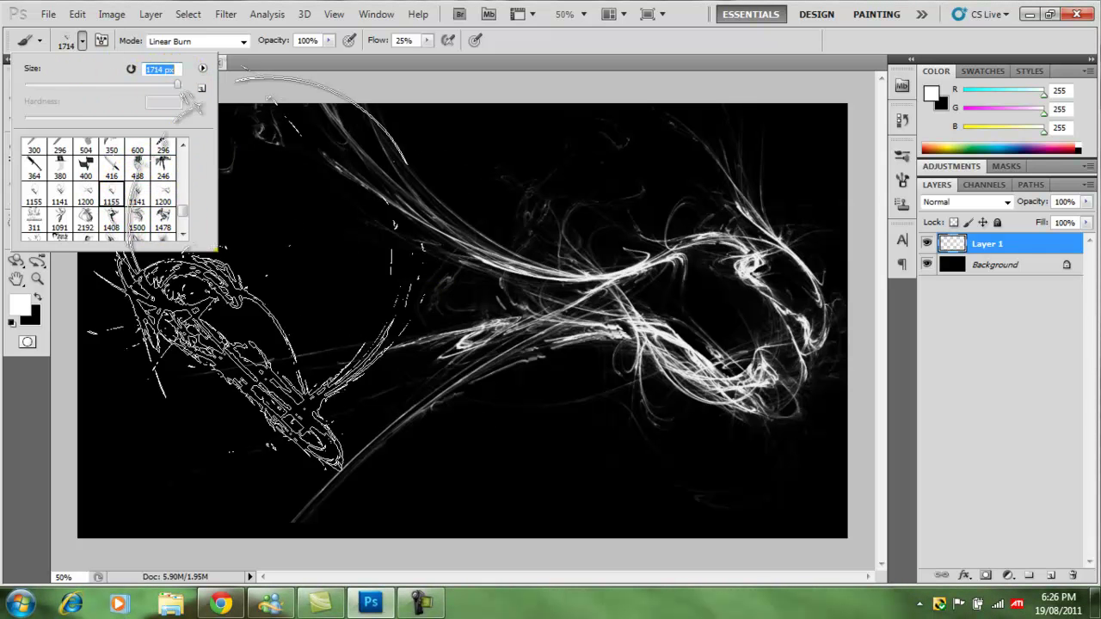
click(266, 361)
click(268, 350)
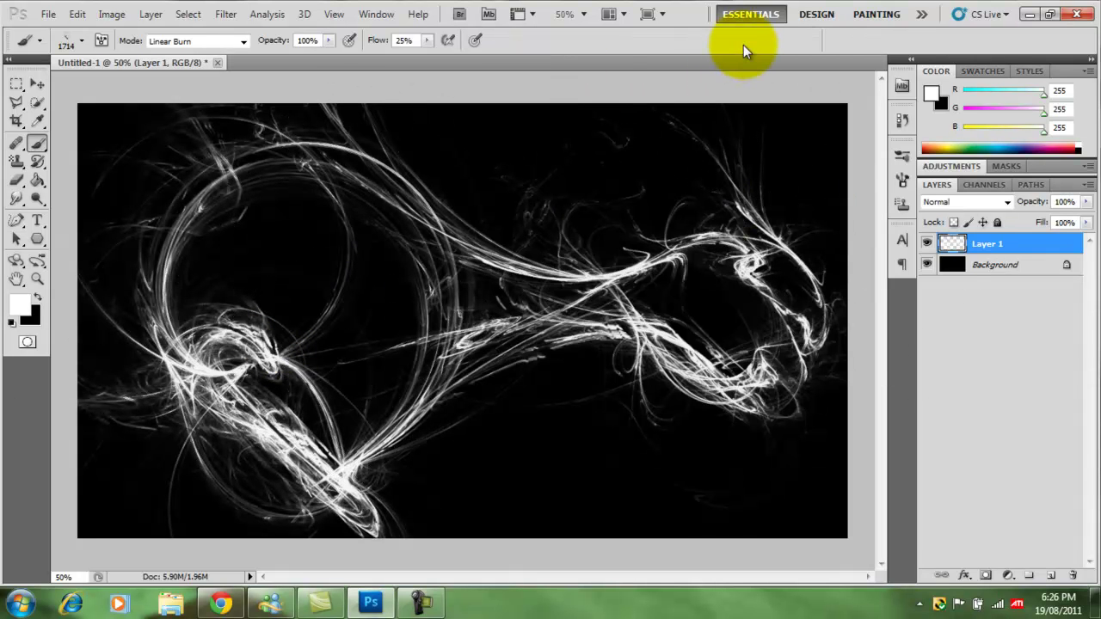
Add Layer 2 and choose a soft round brush sized to 319 px.
key(ctrl+shift+n)
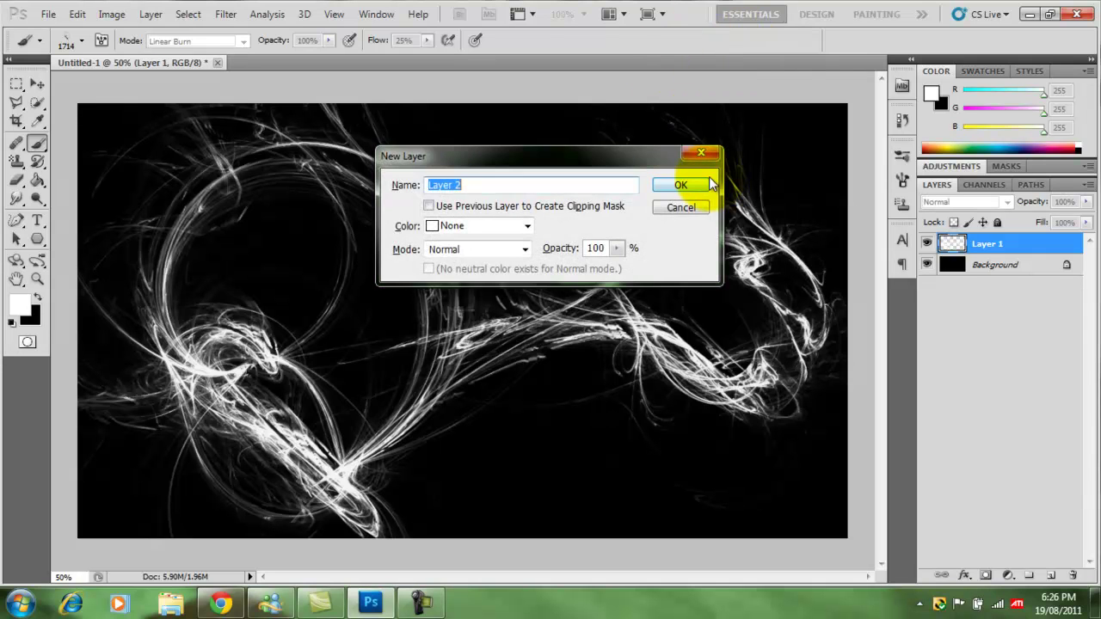
click(680, 186)
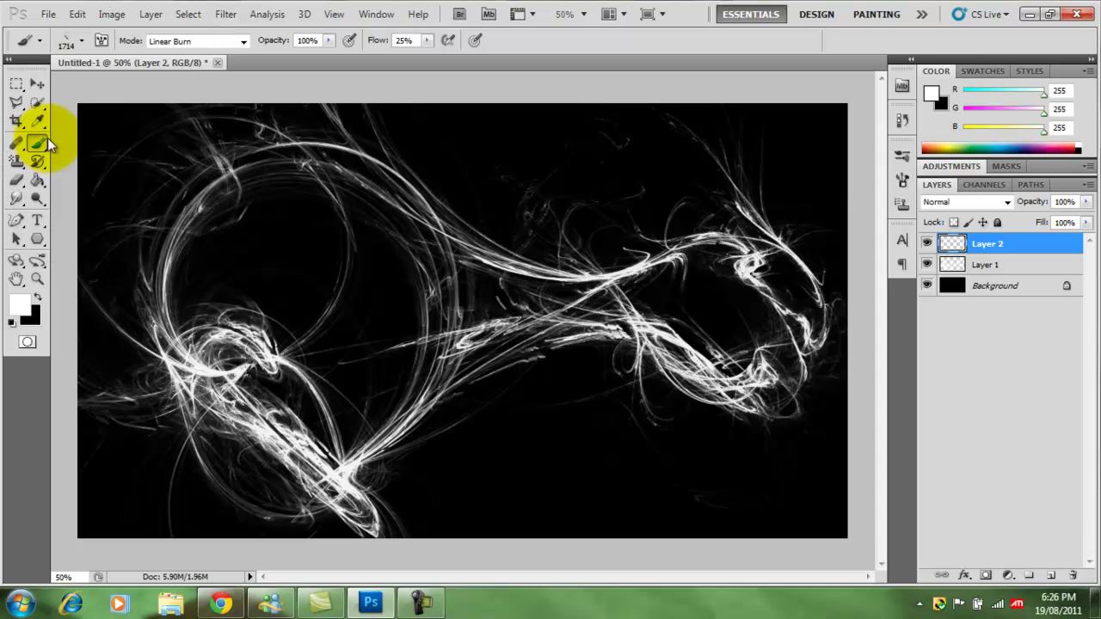
click(82, 41)
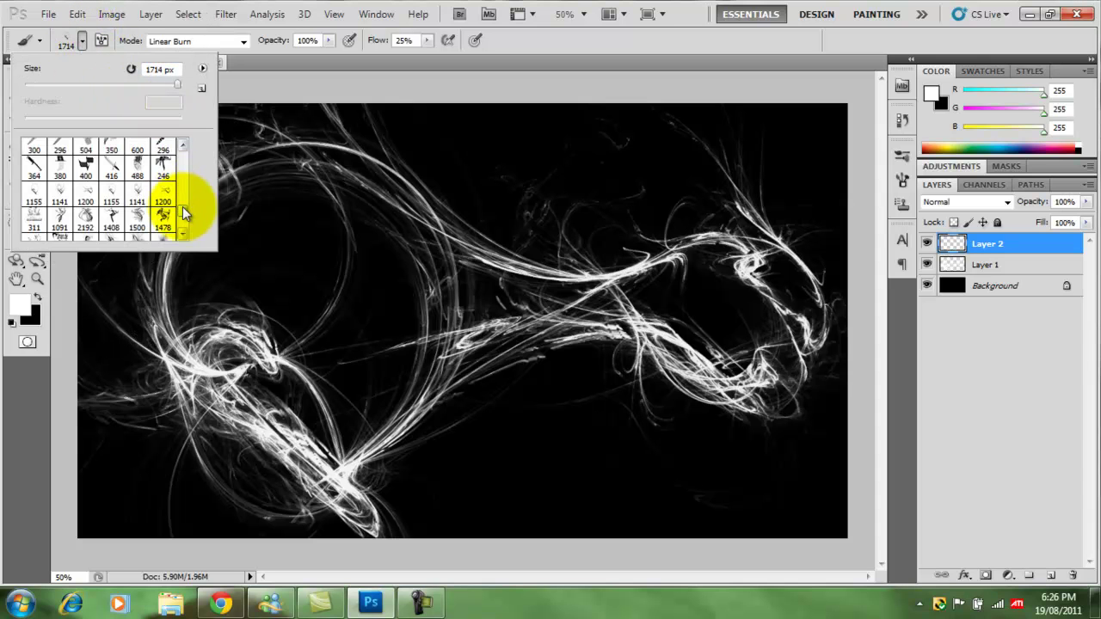
scroll(191, 156, down, 3)
click(137, 150)
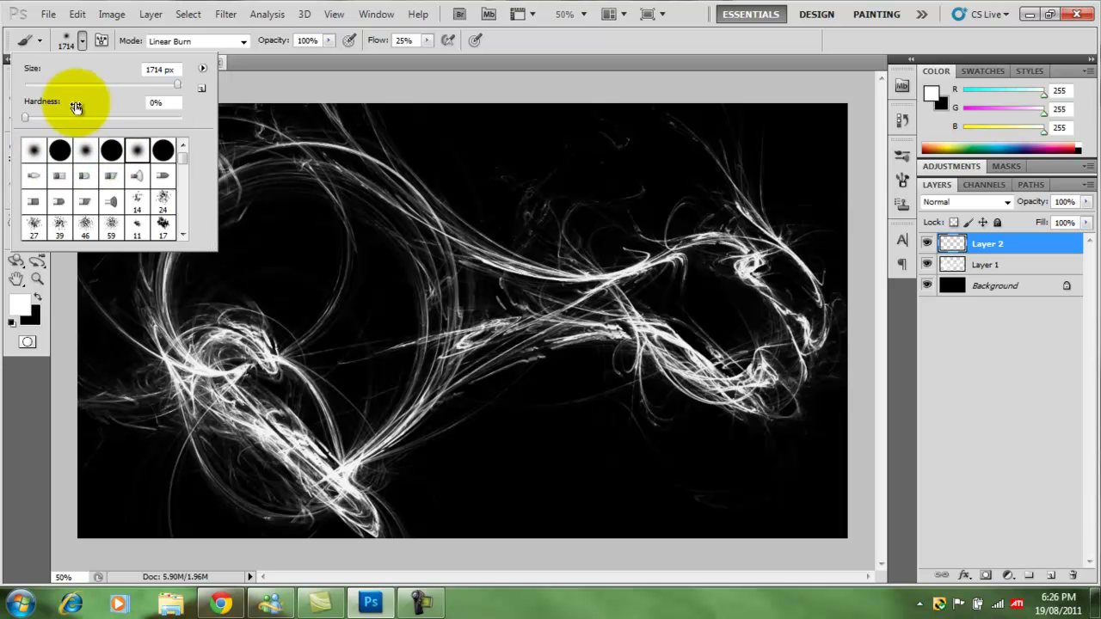
drag(165, 92, 153, 85)
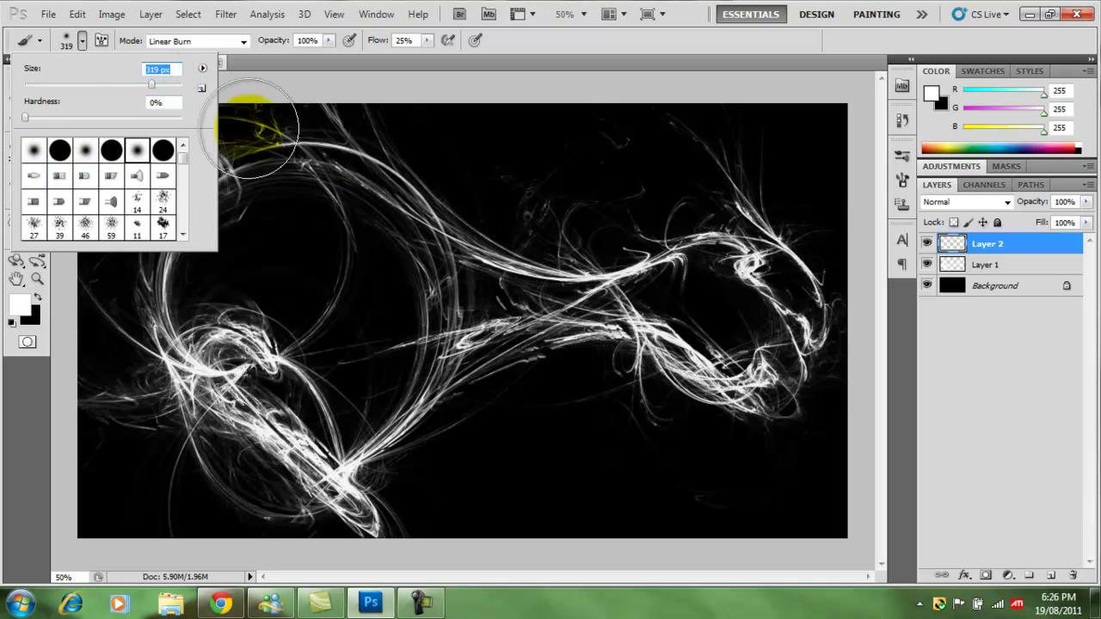
click(81, 40)
Pick a strong red and paint the left half of the canvas.
key(i)
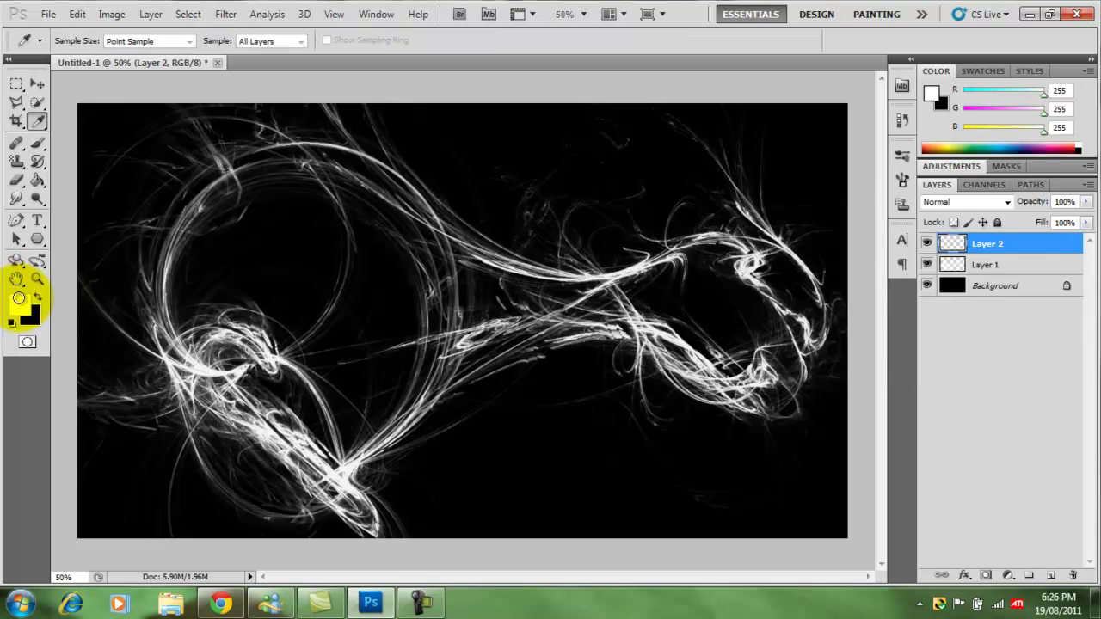
click(18, 298)
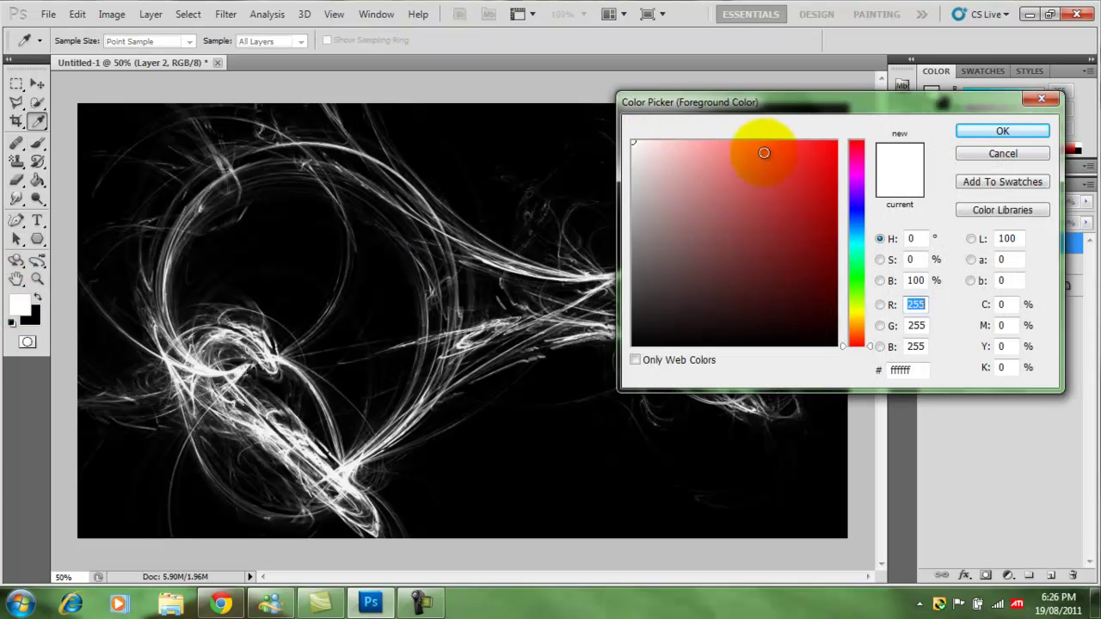
drag(768, 147, 846, 146)
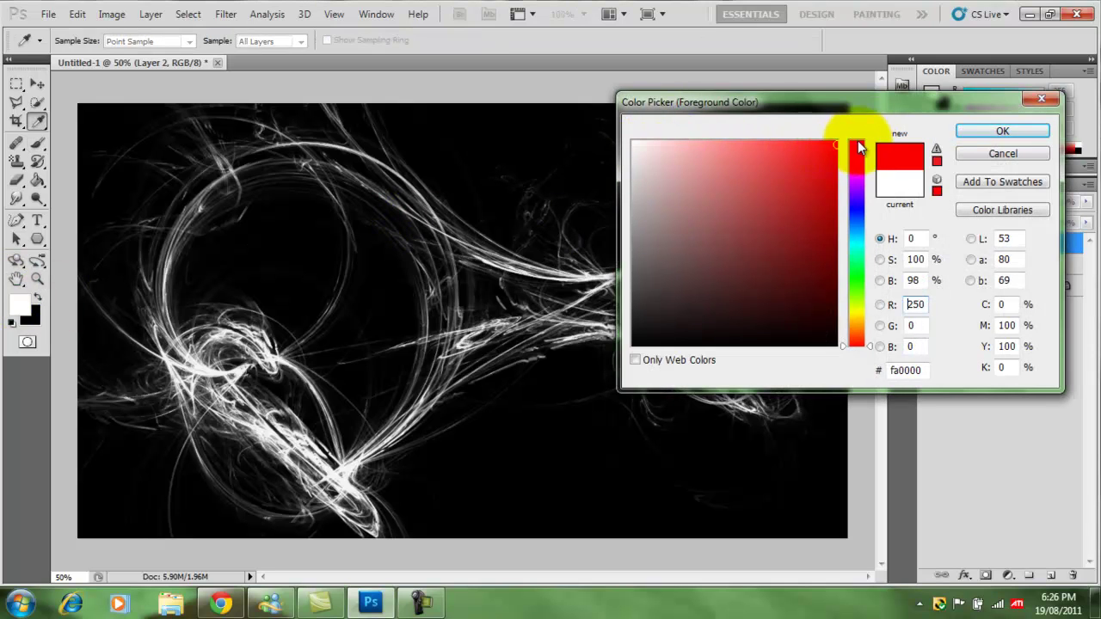
click(1000, 130)
key(b)
mouse_move(310, 181)
mouse_down()
mouse_move(74, 123)
mouse_move(108, 155)
mouse_move(61, 246)
mouse_move(197, 258)
mouse_move(74, 545)
mouse_move(221, 327)
mouse_move(319, 467)
mouse_move(266, 258)
mouse_move(344, 123)
mouse_move(279, 458)
mouse_move(430, 187)
mouse_move(319, 344)
mouse_move(405, 398)
mouse_move(458, 141)
mouse_move(455, 184)
mouse_move(349, 152)
mouse_up()
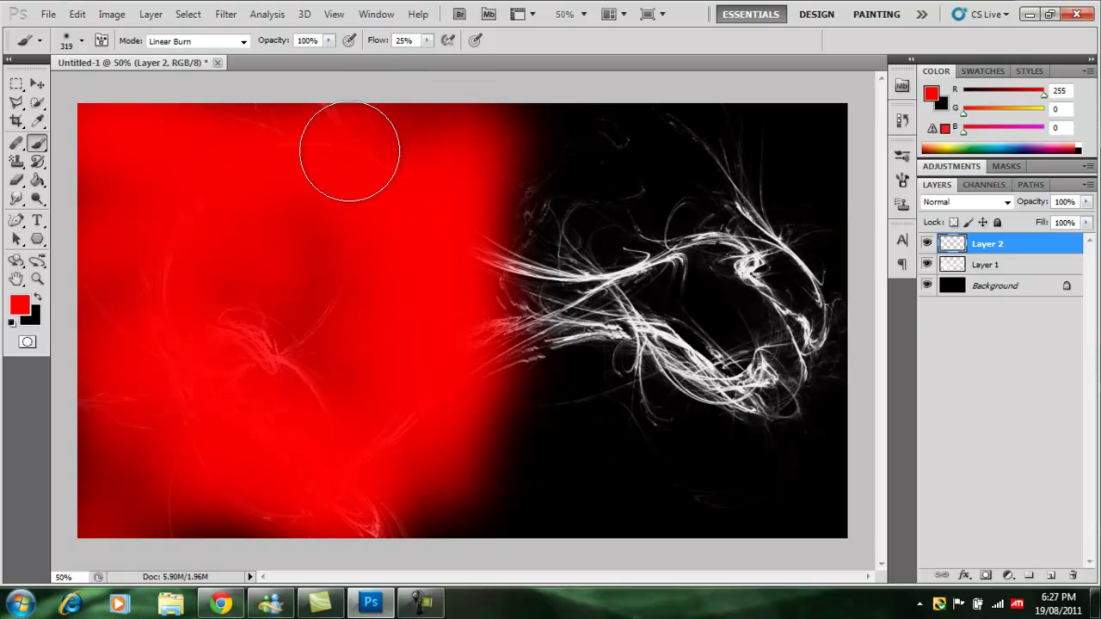
mouse_move(250, 383)
mouse_down()
mouse_move(158, 475)
mouse_move(239, 511)
mouse_move(229, 516)
mouse_move(334, 512)
mouse_move(214, 329)
mouse_move(116, 388)
mouse_up()
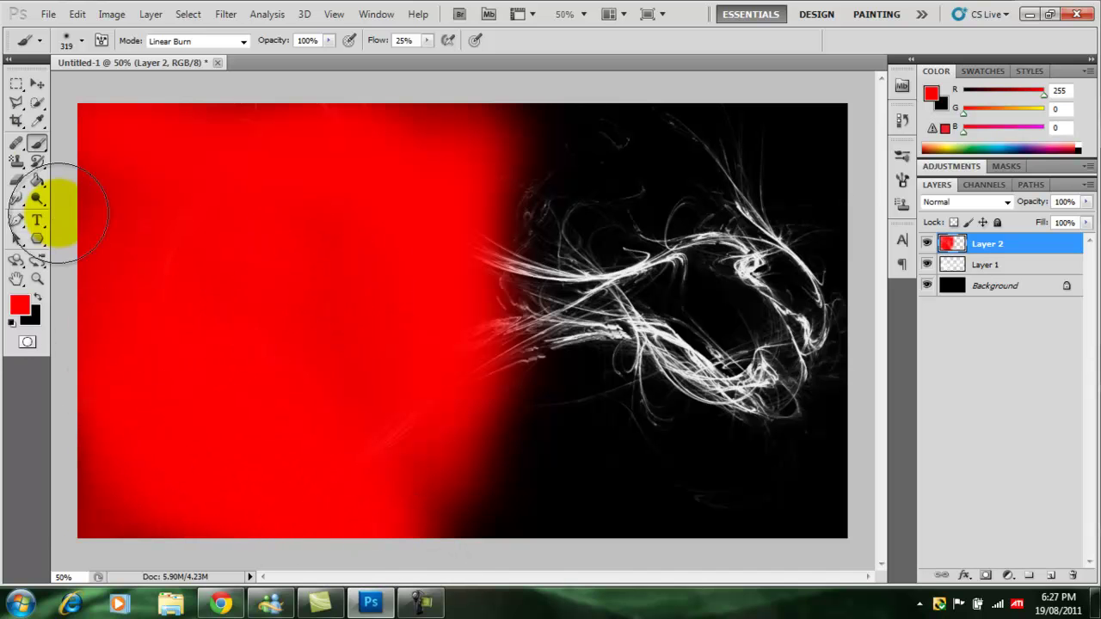
Pick bright green and paint over the right half of the canvas.
click(37, 121)
click(26, 307)
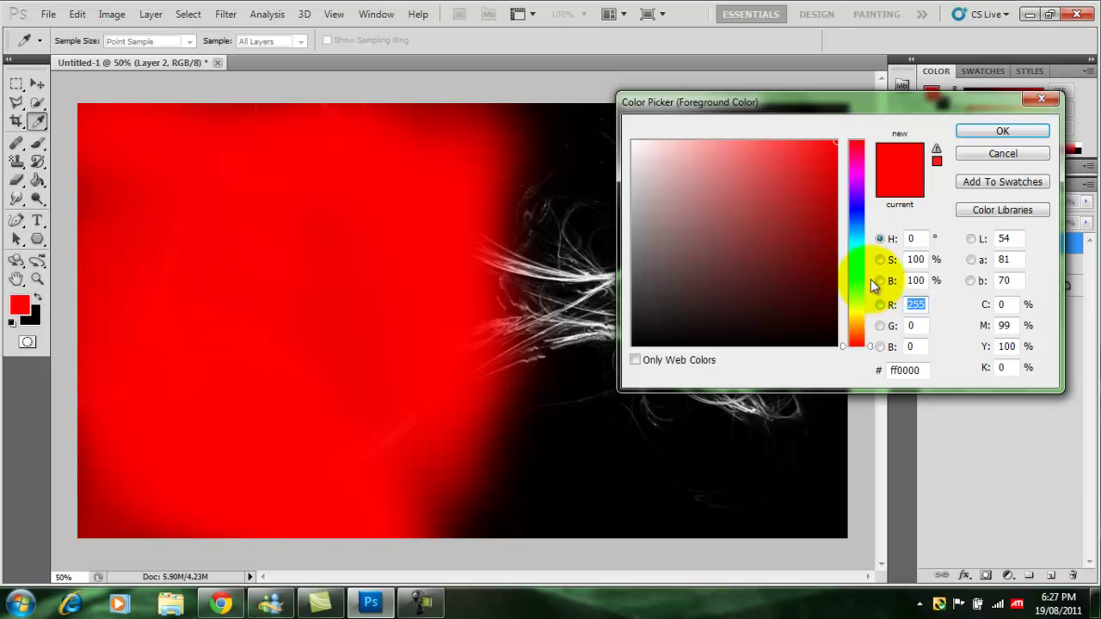
click(863, 275)
drag(846, 279, 846, 281)
click(985, 131)
key(b)
mouse_move(585, 138)
mouse_down()
mouse_move(827, 144)
mouse_move(559, 219)
mouse_move(560, 118)
mouse_move(660, 264)
mouse_move(816, 214)
mouse_move(836, 278)
mouse_move(821, 509)
mouse_move(528, 504)
mouse_move(663, 356)
mouse_move(587, 429)
mouse_move(559, 253)
mouse_move(521, 253)
mouse_move(525, 103)
mouse_move(487, 449)
mouse_move(455, 516)
mouse_move(826, 284)
mouse_up()
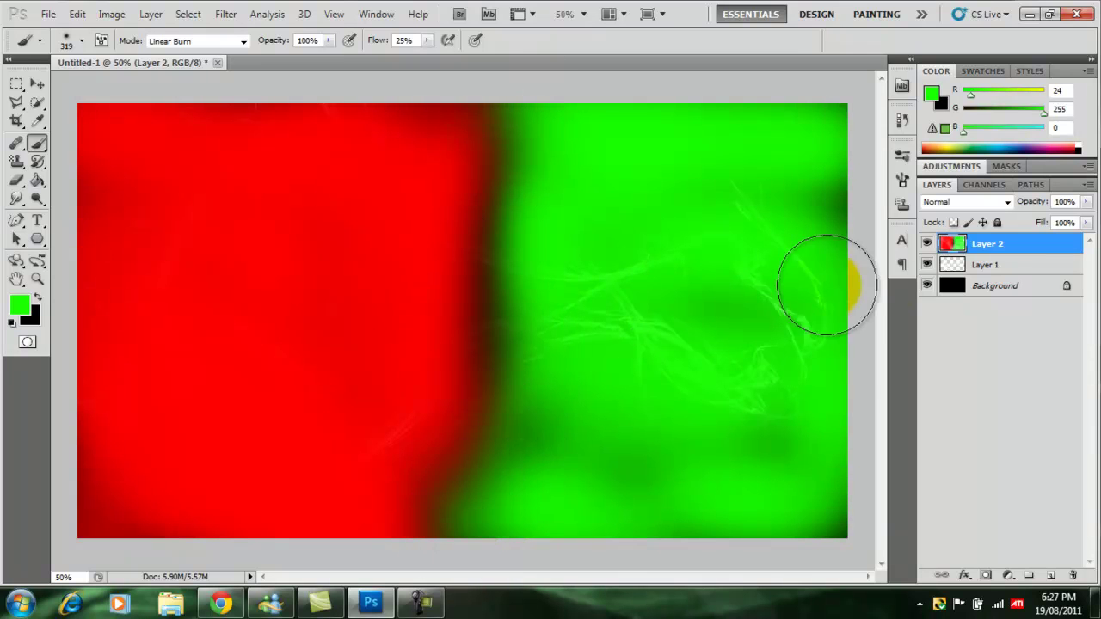
Set Layer 2's blend mode to Color in Blending Options.
double_click(1023, 247)
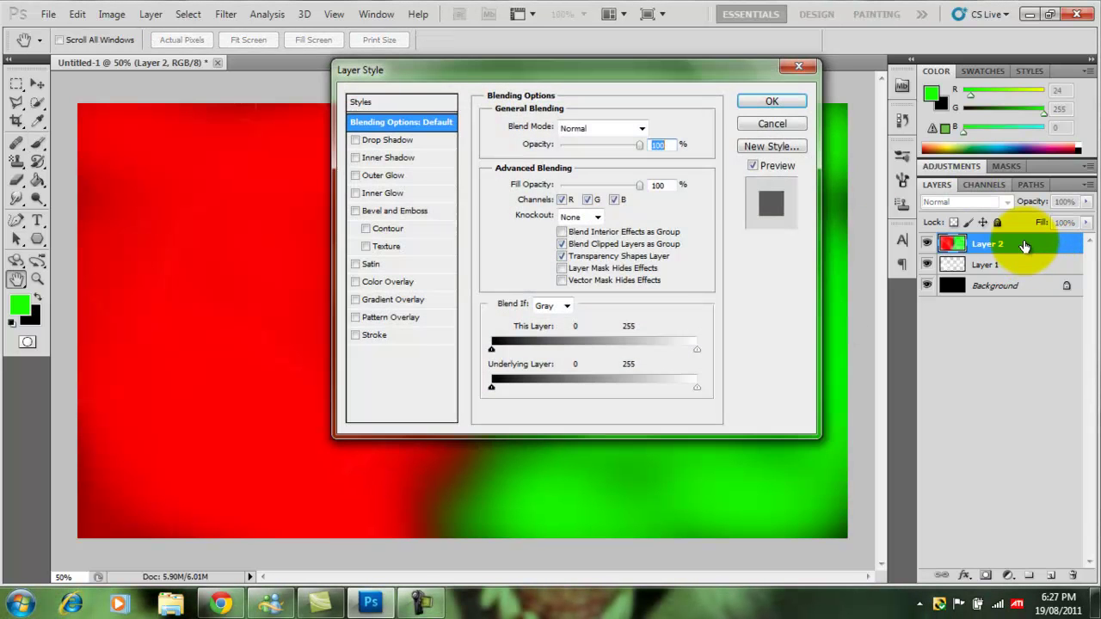
click(757, 104)
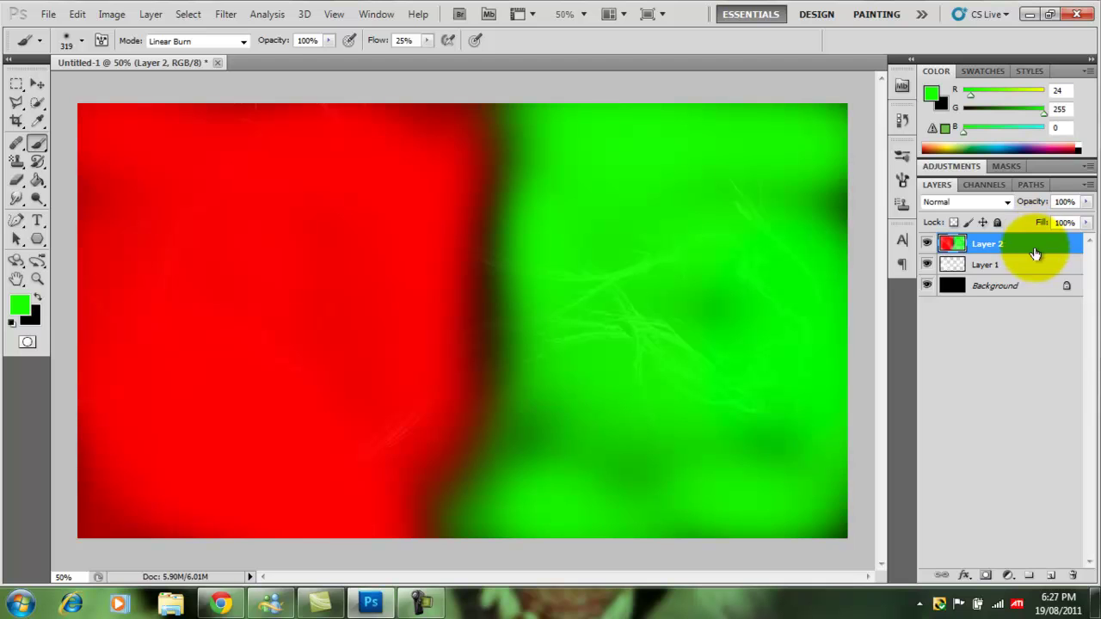
right_click(1032, 244)
click(959, 224)
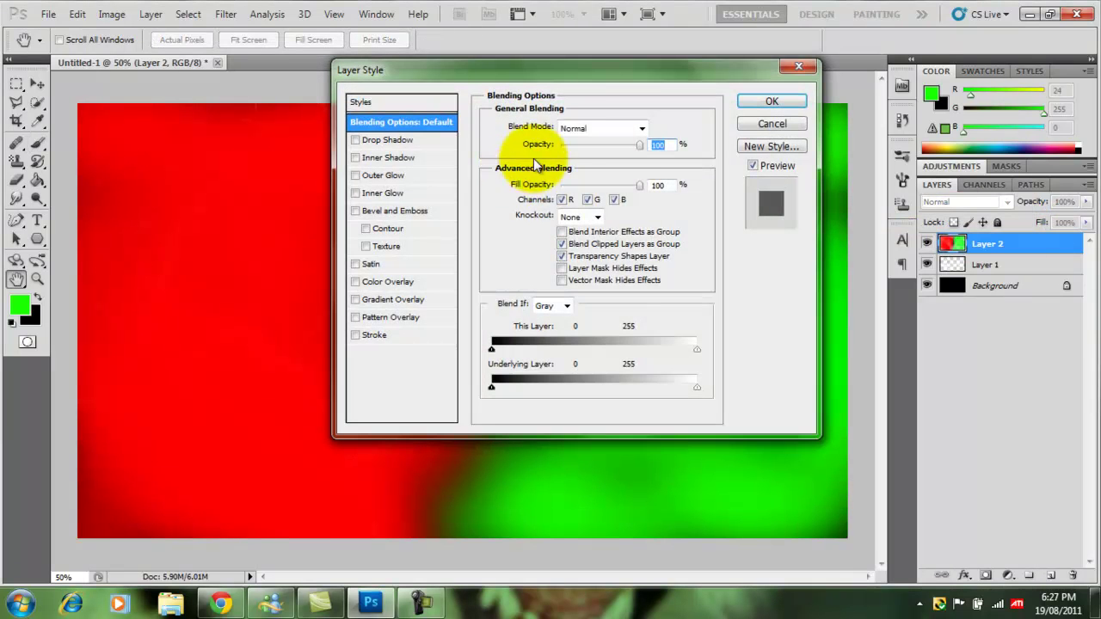
click(643, 127)
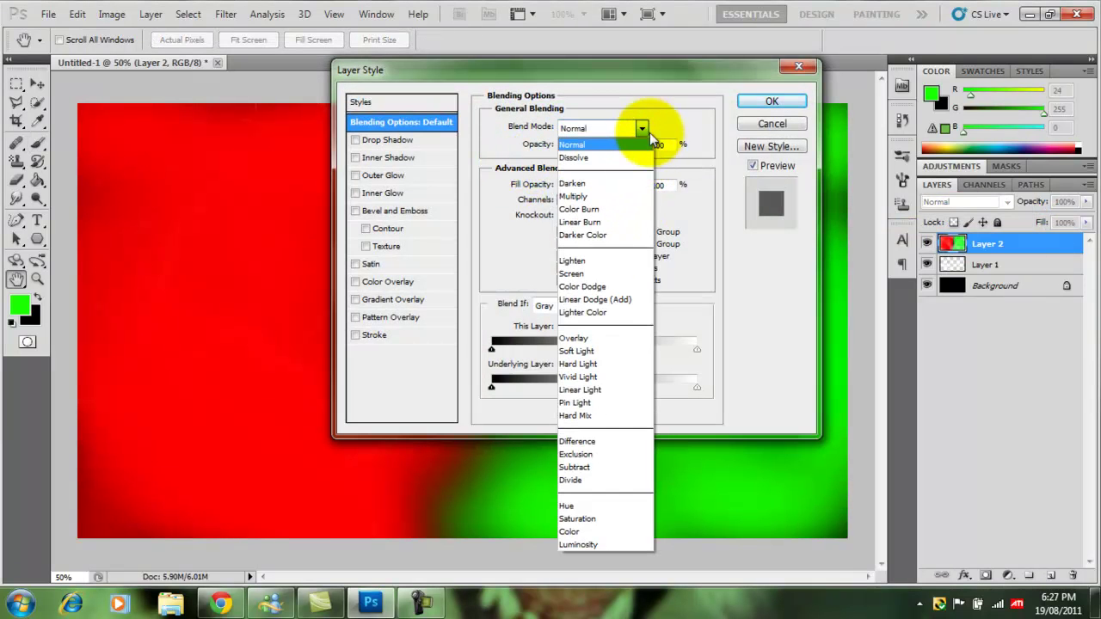
click(575, 533)
mouse_move(480, 71)
mouse_down()
mouse_move(732, 353)
mouse_move(618, 517)
mouse_move(457, 109)
mouse_up()
click(699, 127)
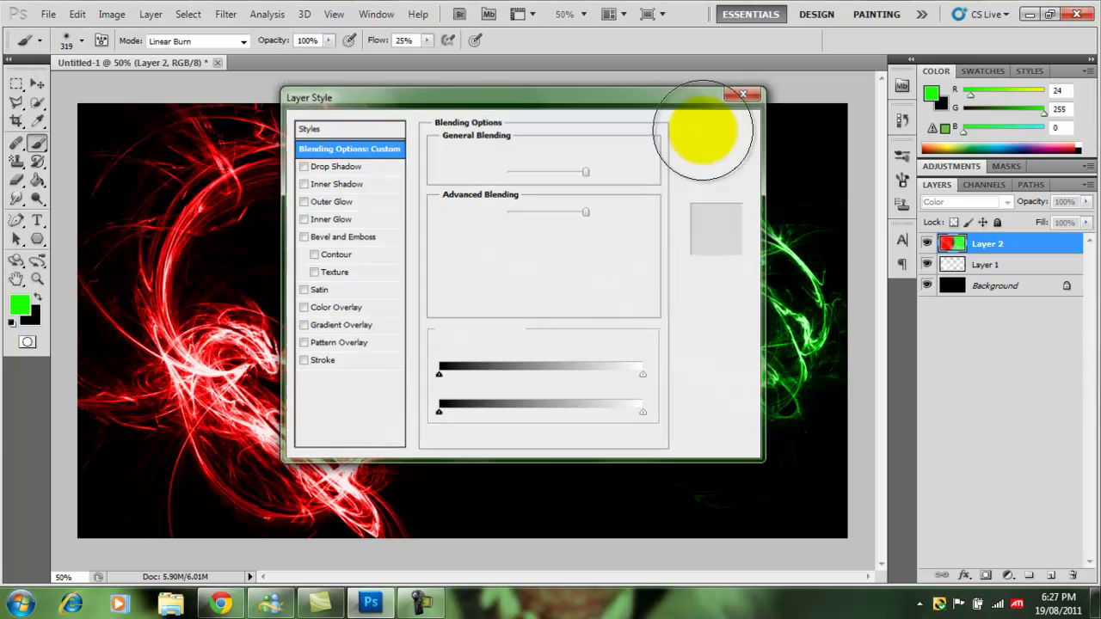
Apply a 5.0-pixel Gaussian Blur to Layer 2.
click(228, 14)
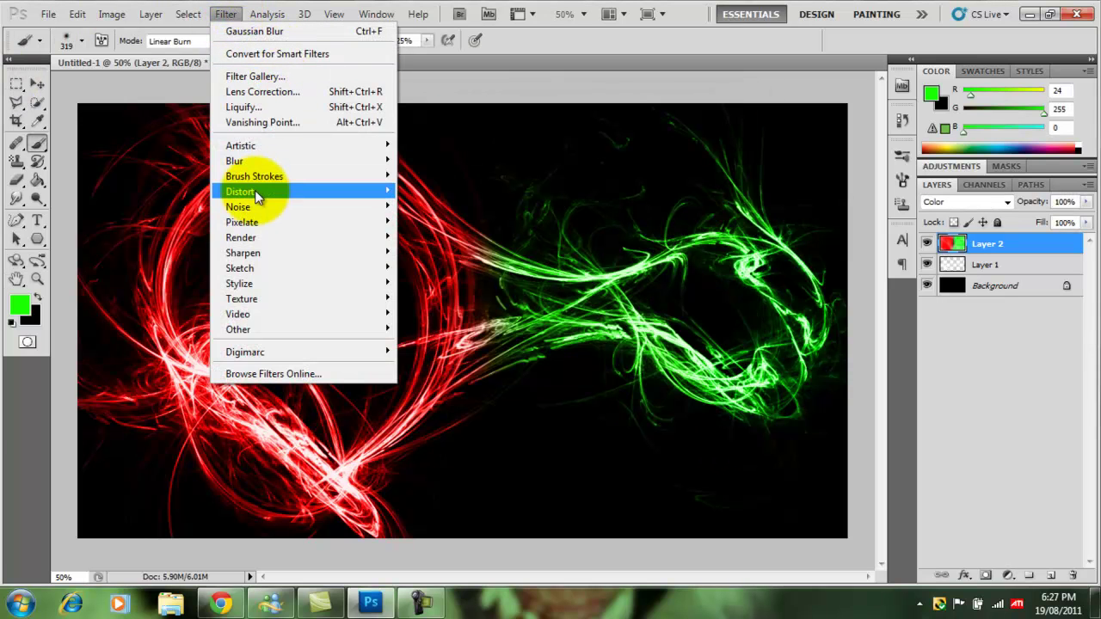
mouse_move(288, 163)
click(452, 222)
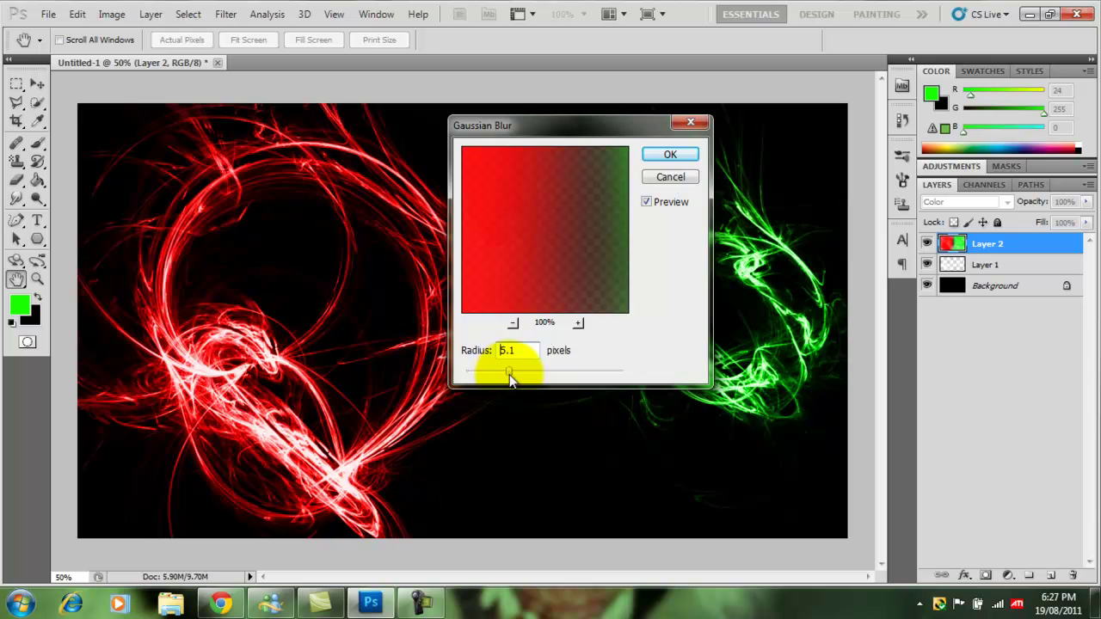
drag(509, 374, 507, 374)
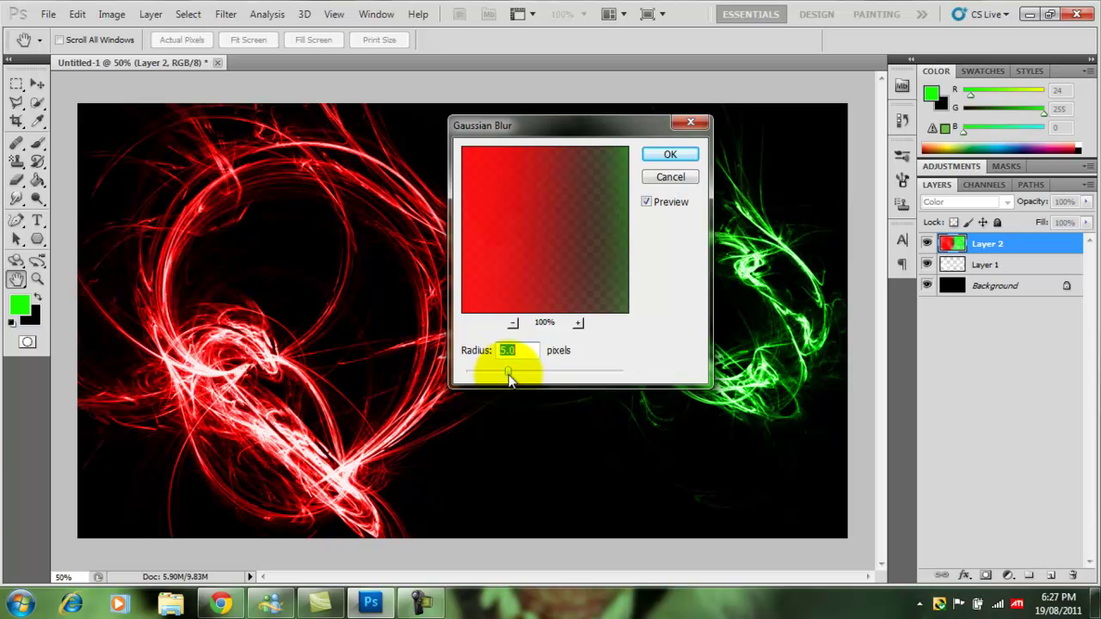
click(686, 157)
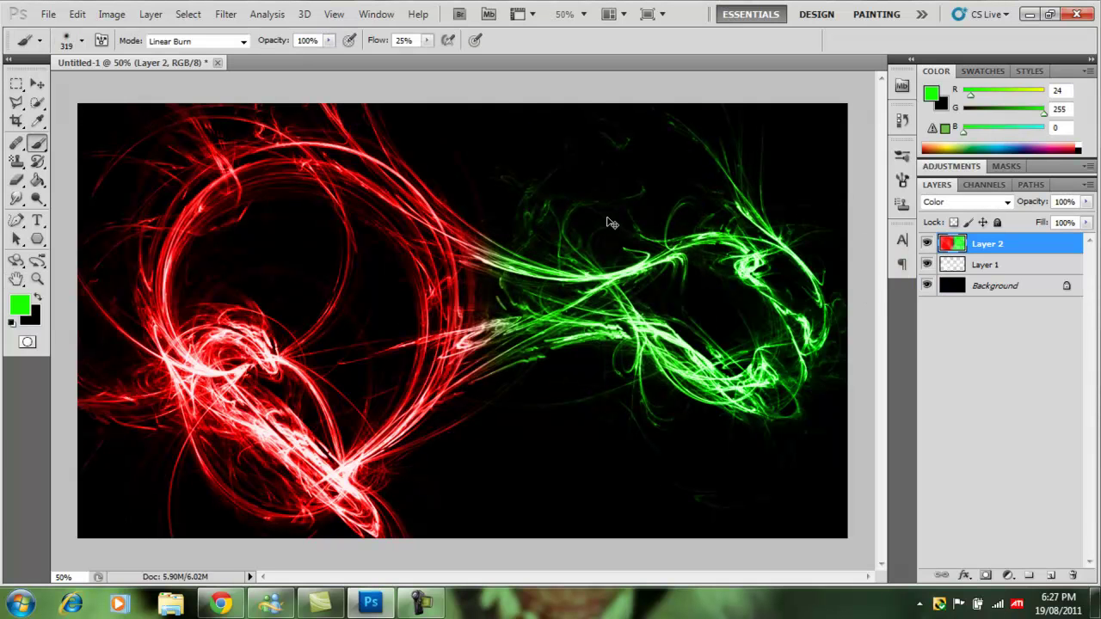
Add Layer 3 and fill it with Render > Clouds.
key(ctrl+shift+n)
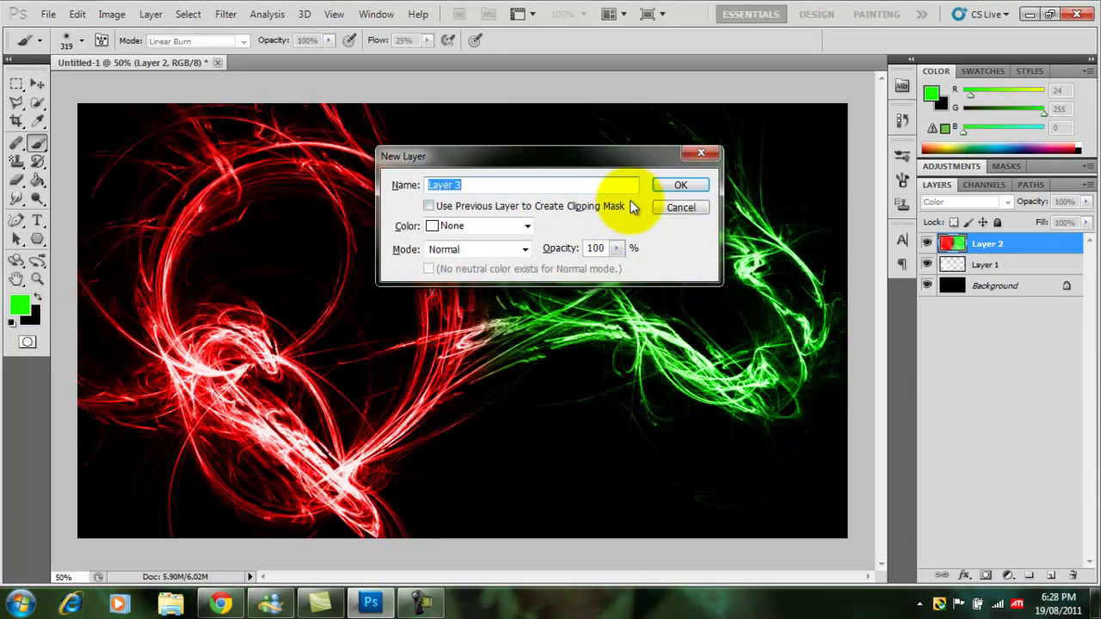
click(680, 186)
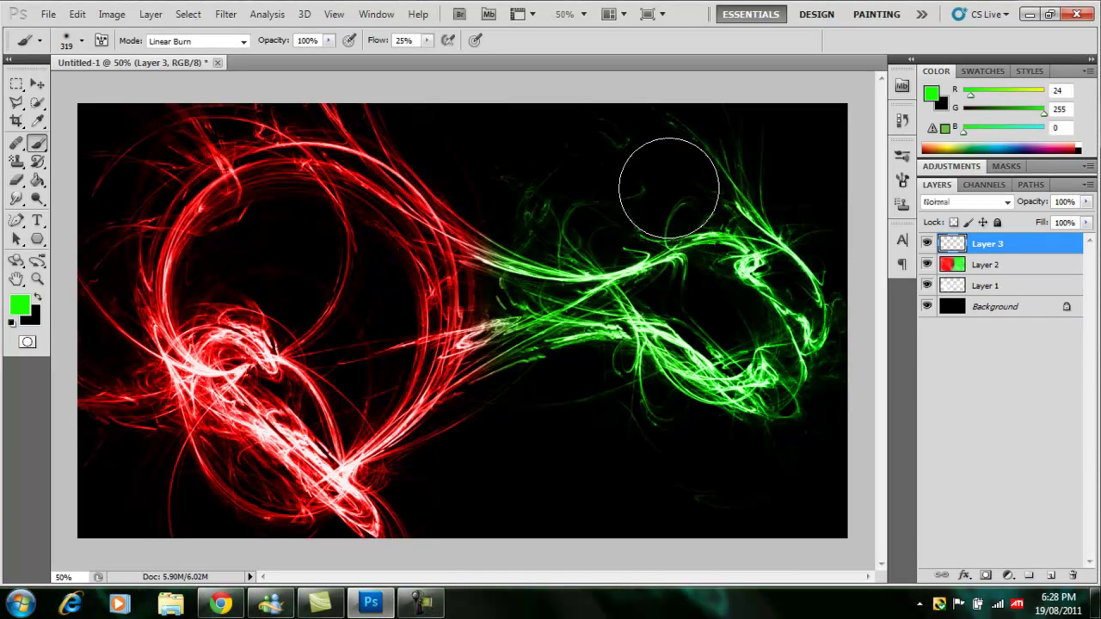
click(232, 15)
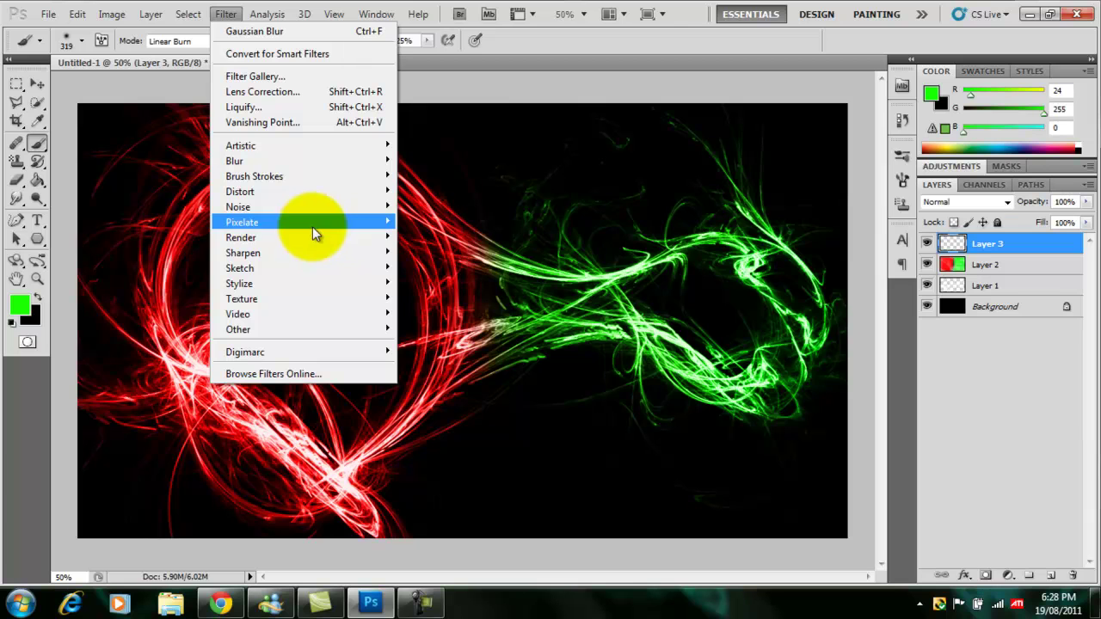
mouse_move(308, 239)
click(469, 241)
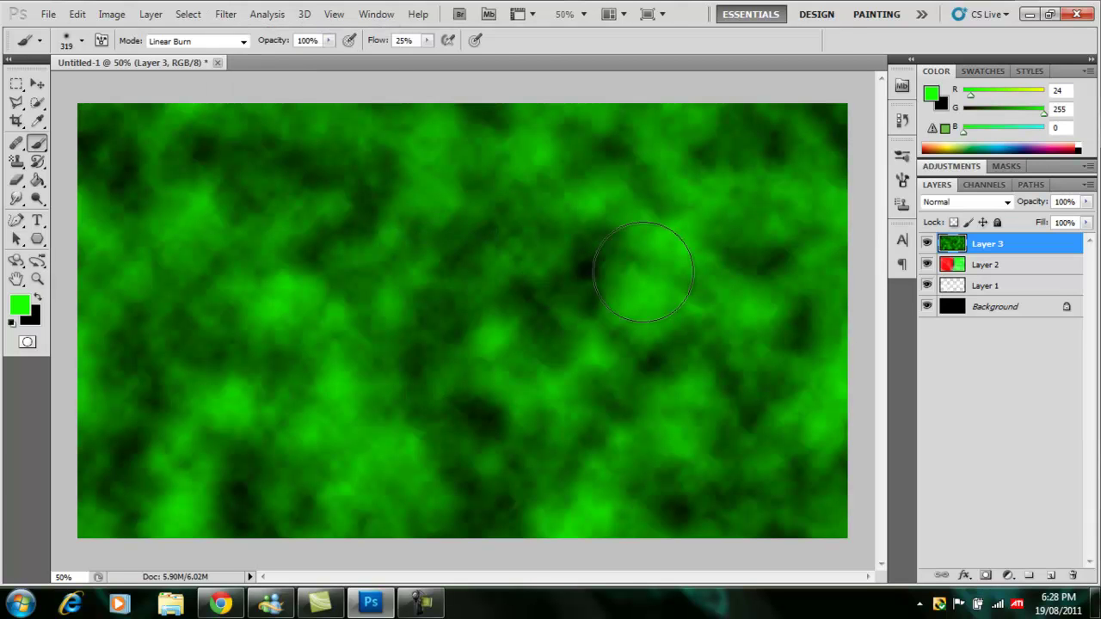
Soften the clouds with a Gaussian Blur of radius 10.
click(233, 15)
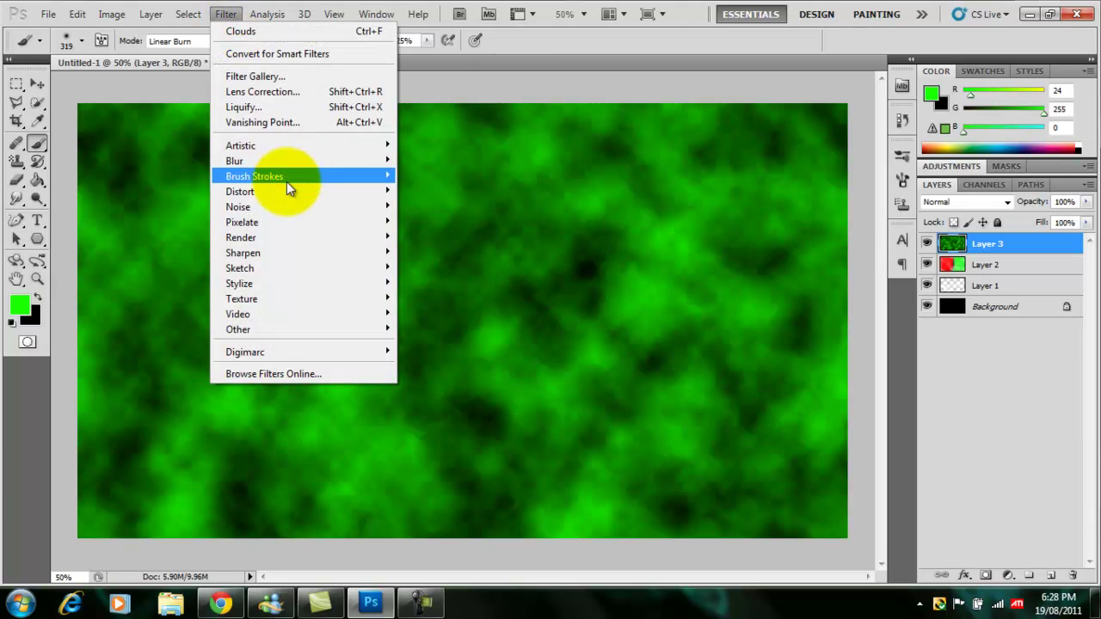
mouse_move(301, 163)
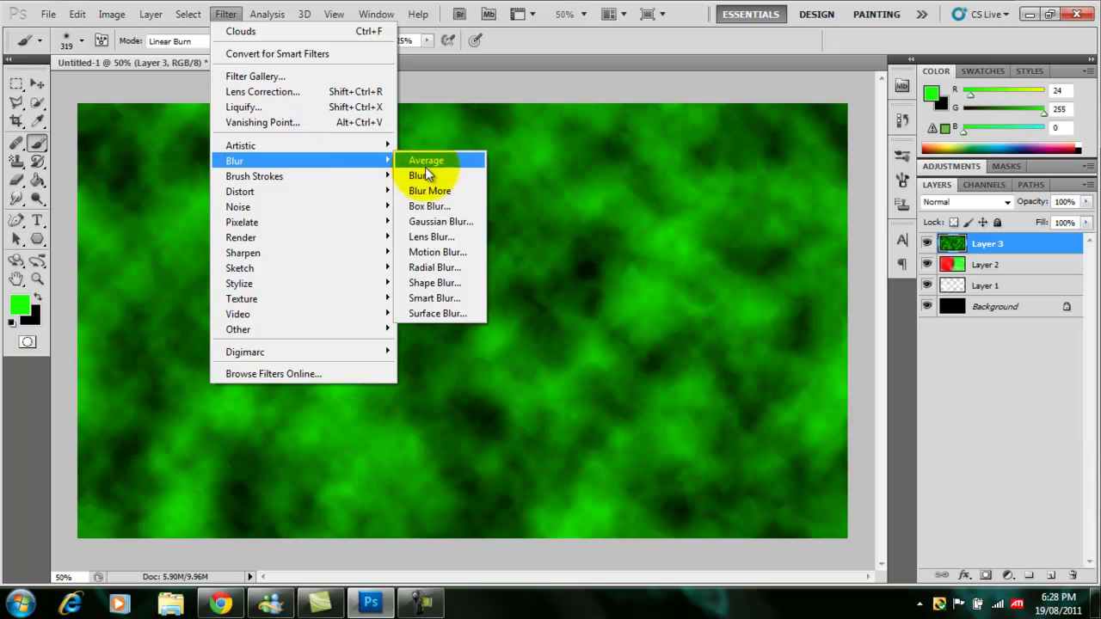
click(465, 225)
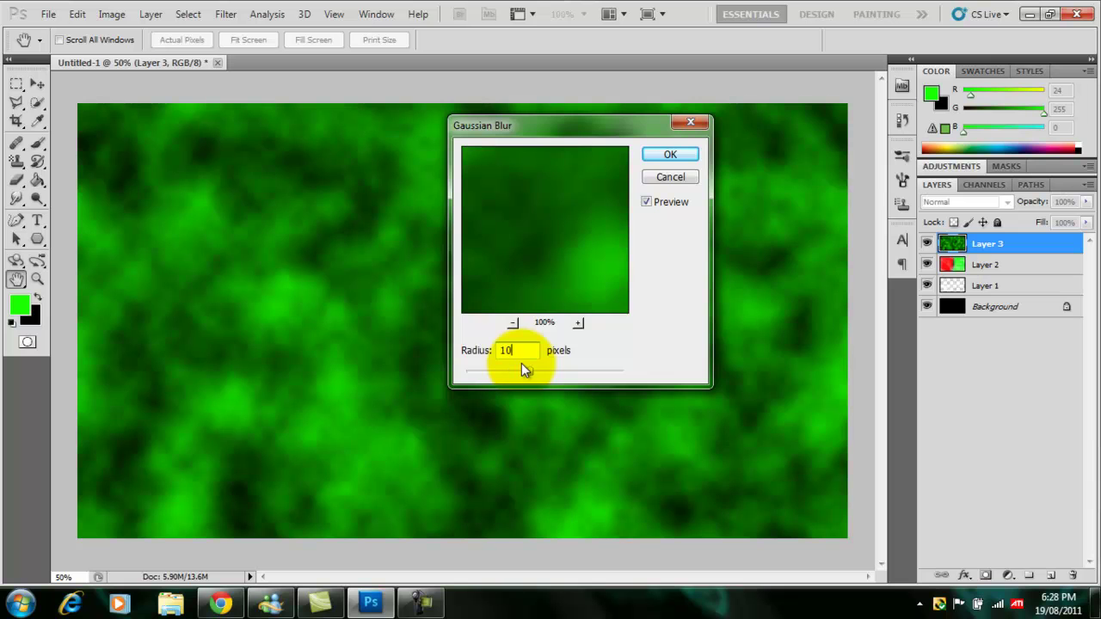
text(10)
click(667, 155)
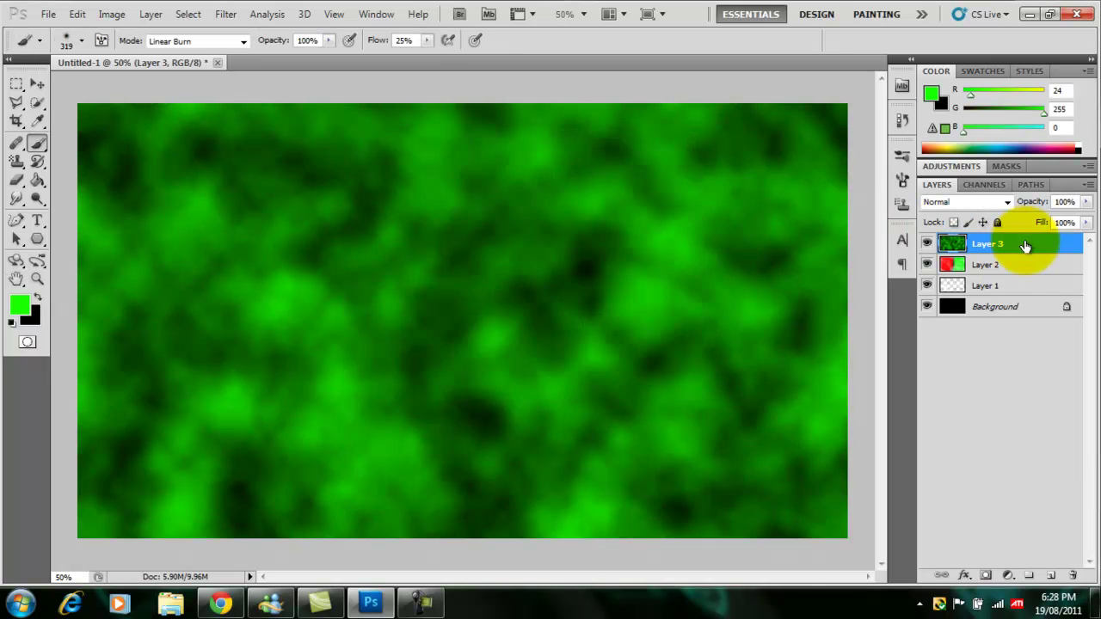
Give Layer 3 Vivid Light blending and adjust its opacity to 42%.
right_click(1026, 247)
click(964, 225)
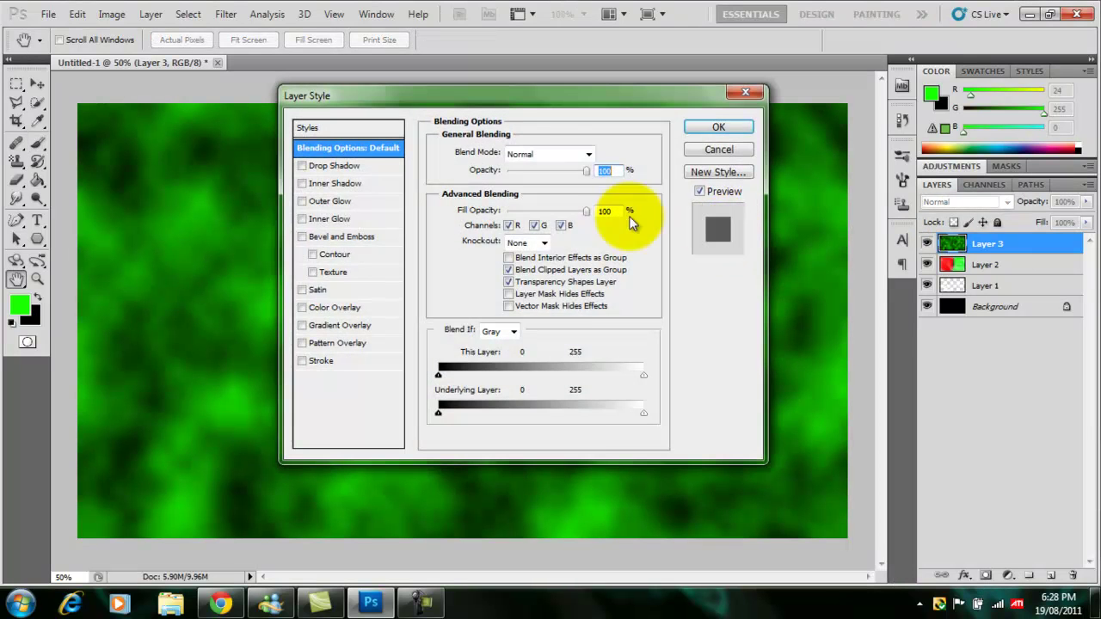
click(576, 153)
click(546, 402)
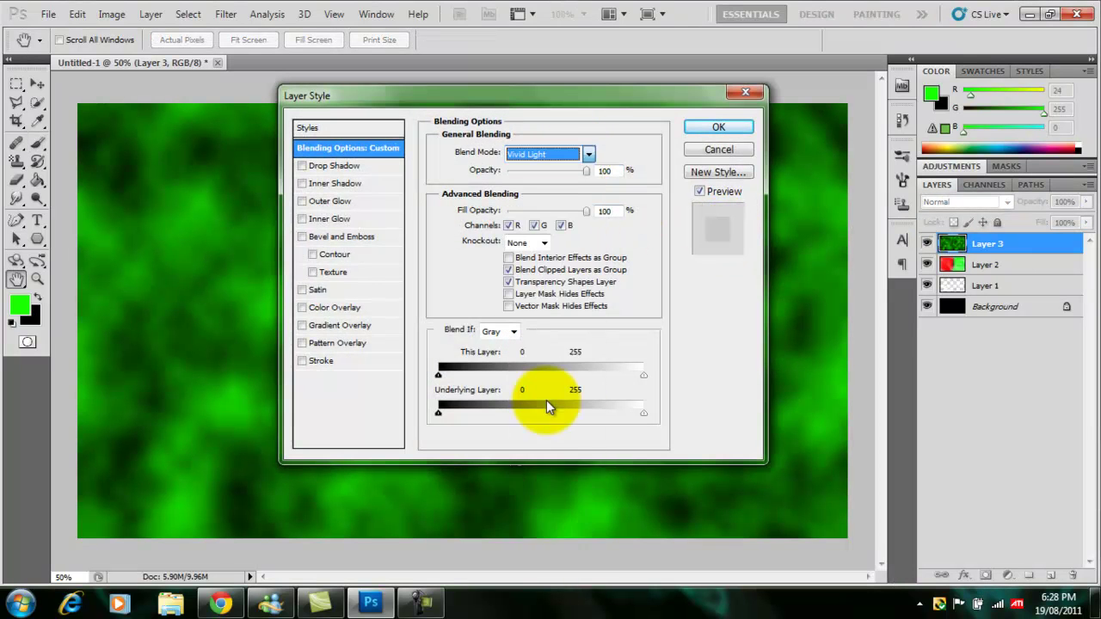
drag(538, 110, 851, 104)
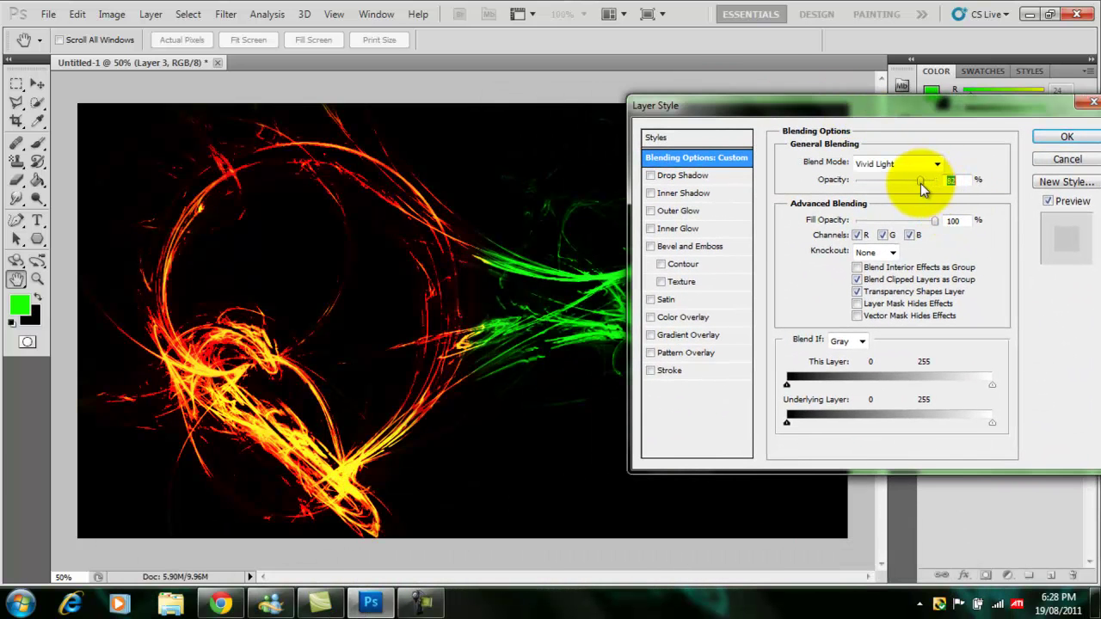
drag(912, 181, 875, 185)
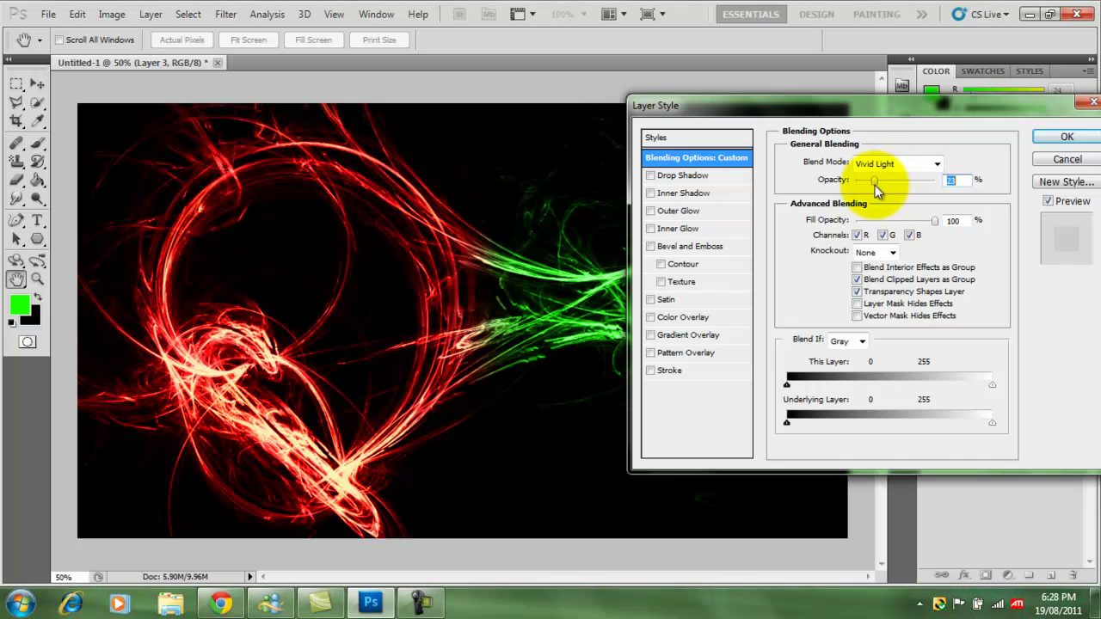
drag(847, 105, 869, 145)
drag(881, 214, 889, 214)
drag(781, 140, 779, 217)
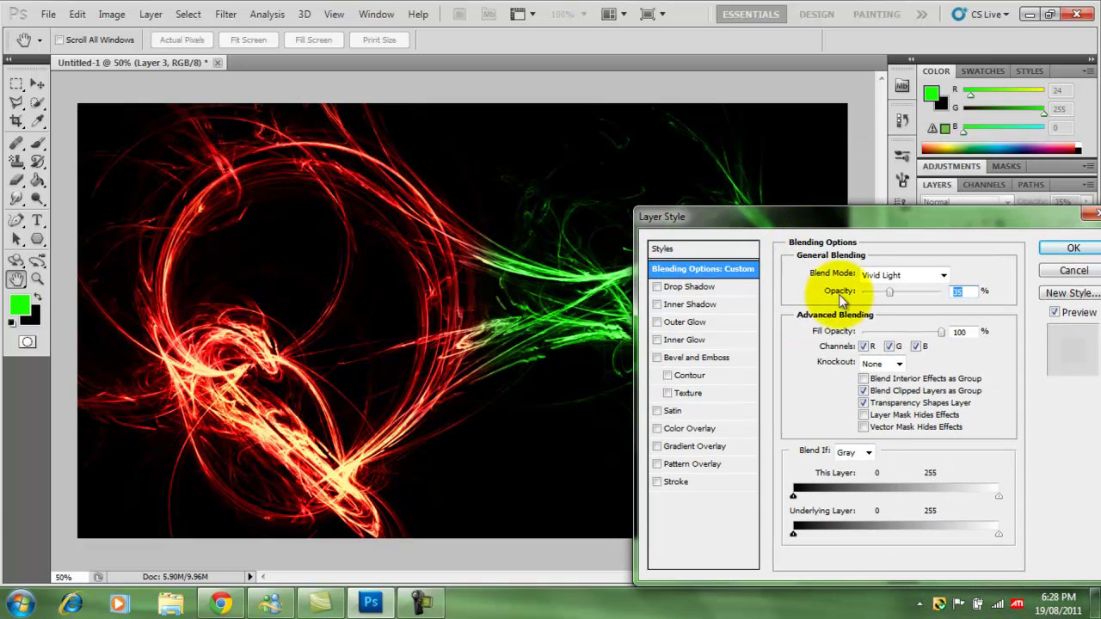
mouse_move(894, 292)
mouse_down()
mouse_move(907, 292)
mouse_move(897, 297)
mouse_up()
drag(919, 221, 758, 177)
click(911, 209)
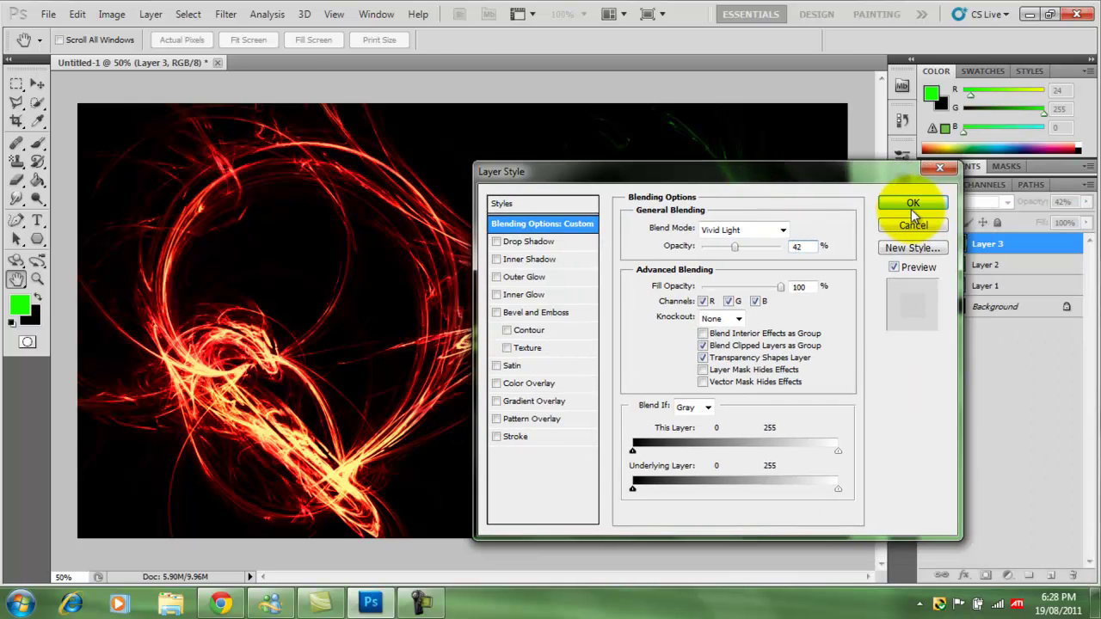